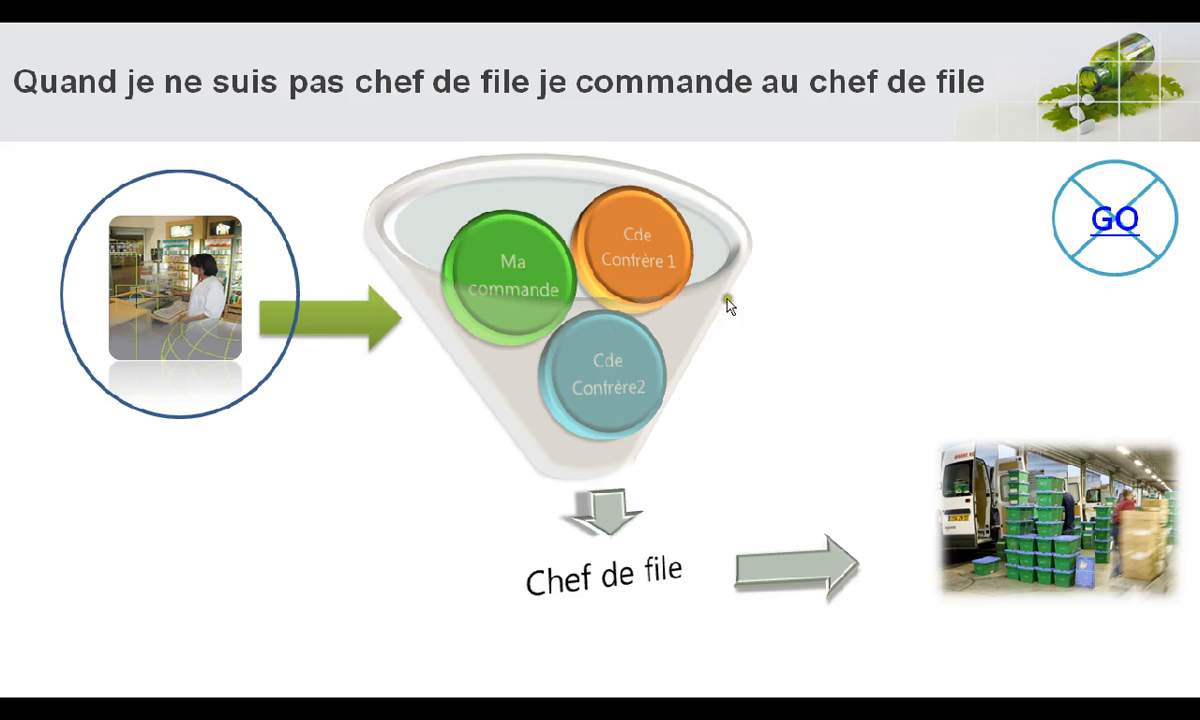
Launch Gestofi from the slide's GO link, accept opening the file, and open the supplier order entry and validation screen
{"action": "left_click", "coordinate": [1030, 192]}
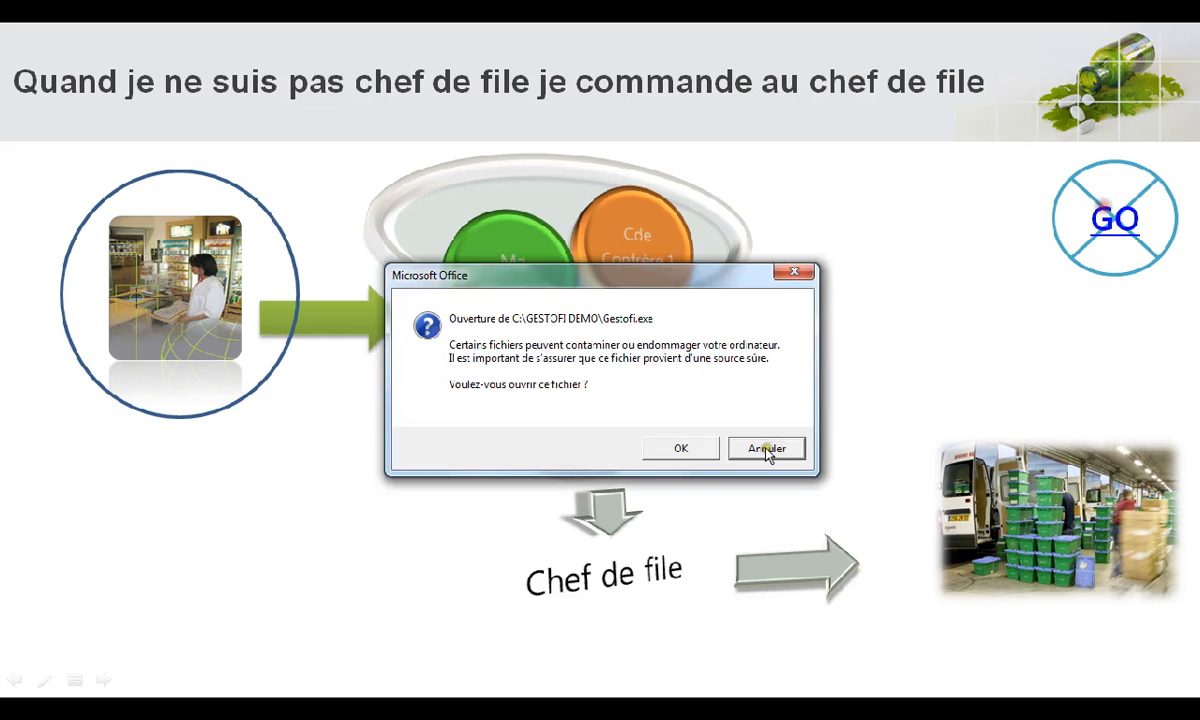
{"action": "left_click", "coordinate": [677, 451]}
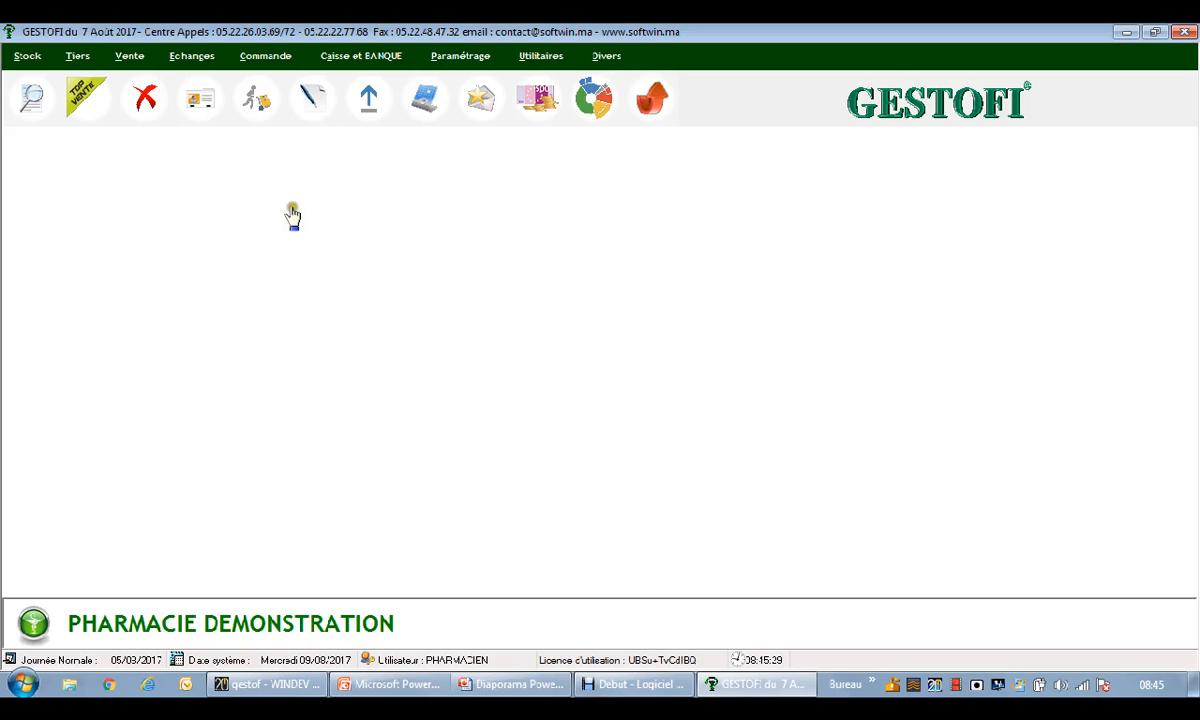
{"action": "left_click", "coordinate": [266, 58]}
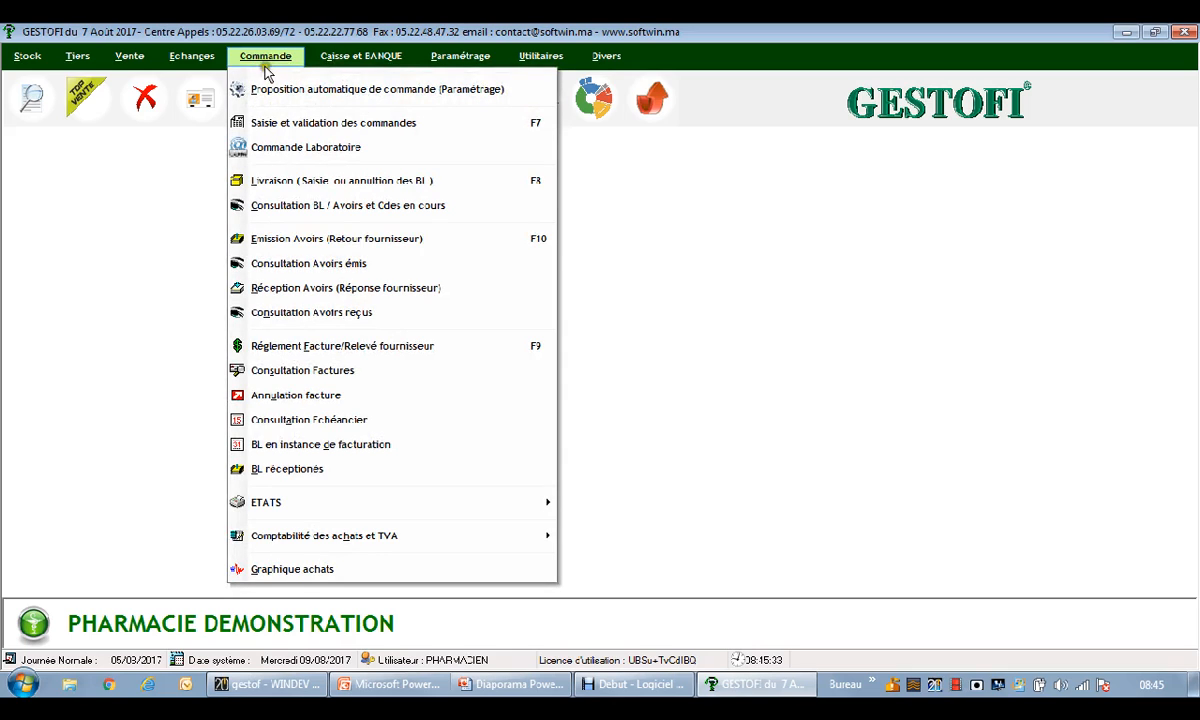
{"action": "left_click", "coordinate": [281, 125]}
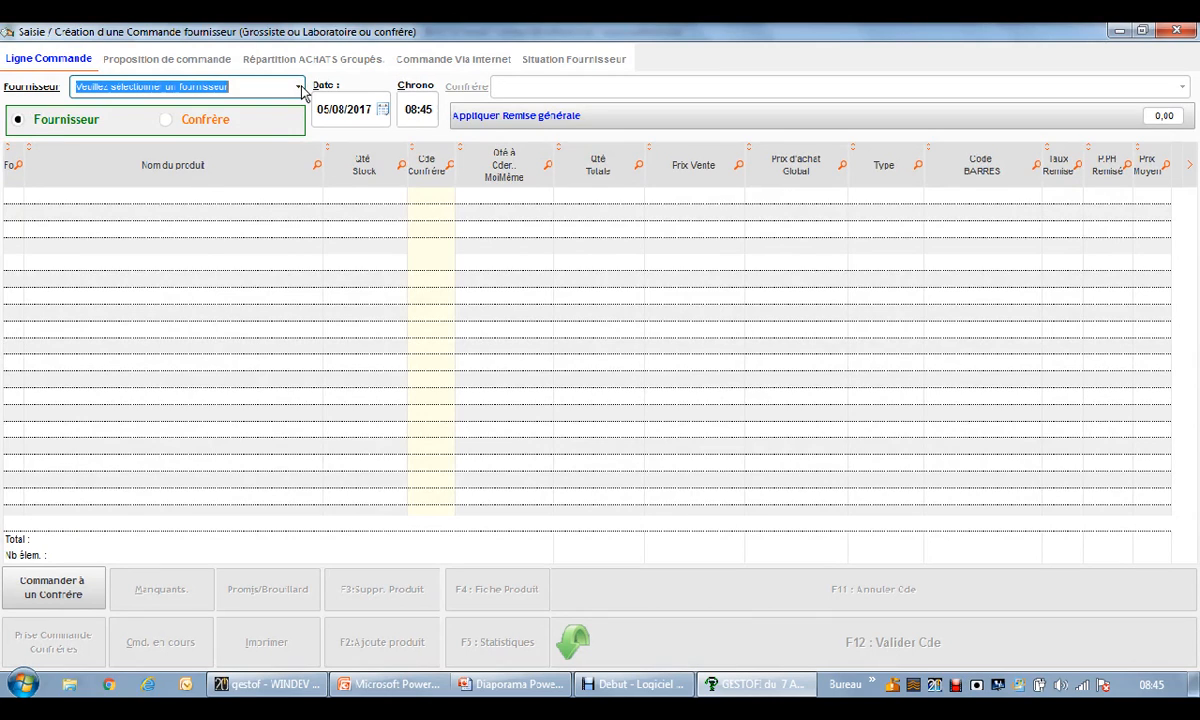
Choose PHARMA5 as the order's supplier and start the first product line
{"action": "left_click", "coordinate": [300, 88]}
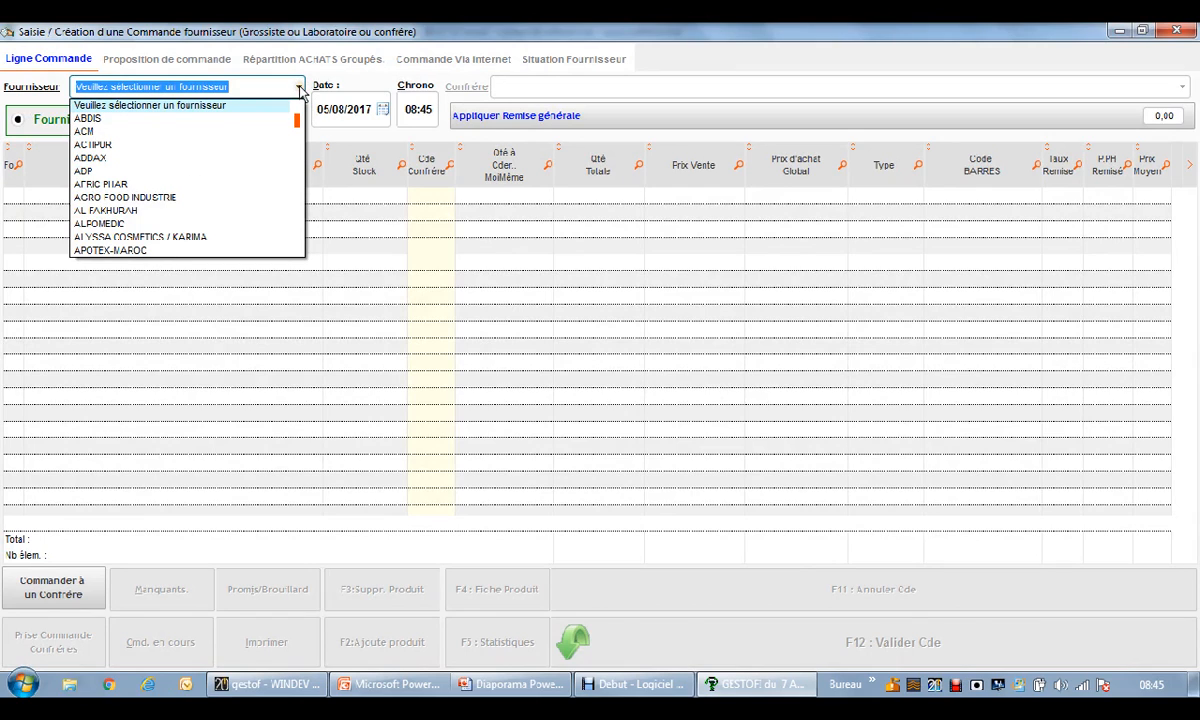
{"action": "type", "text": "pha"}
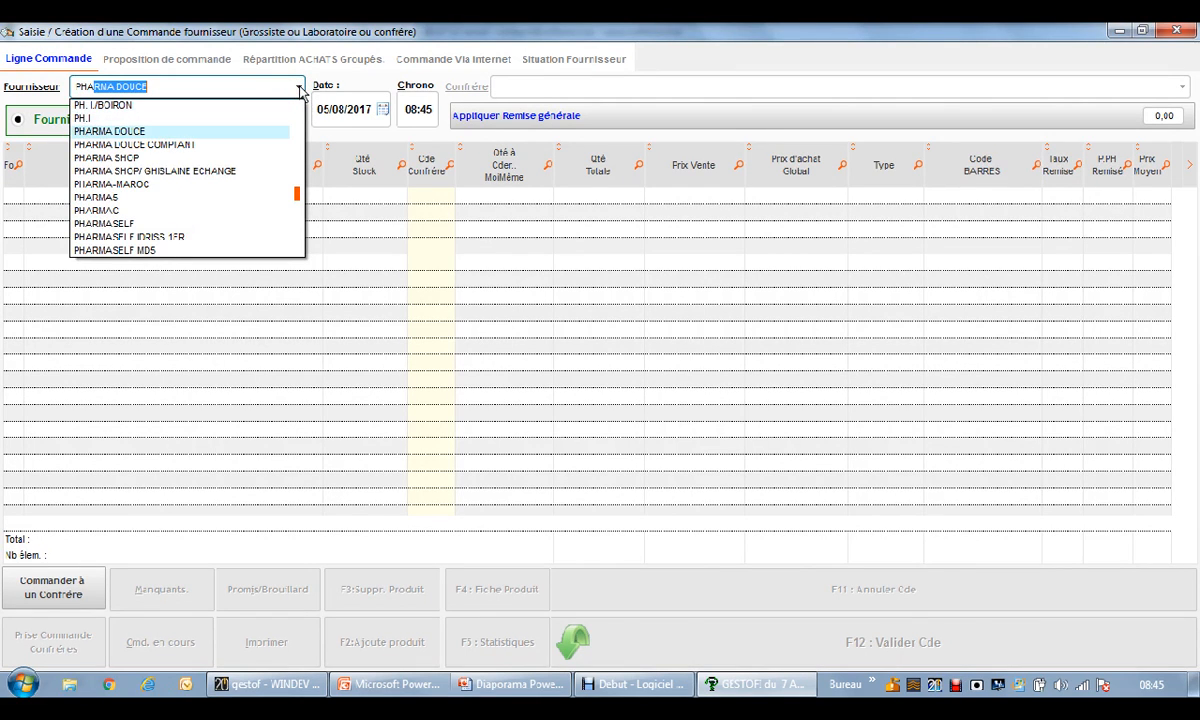
{"action": "left_click", "coordinate": [160, 196]}
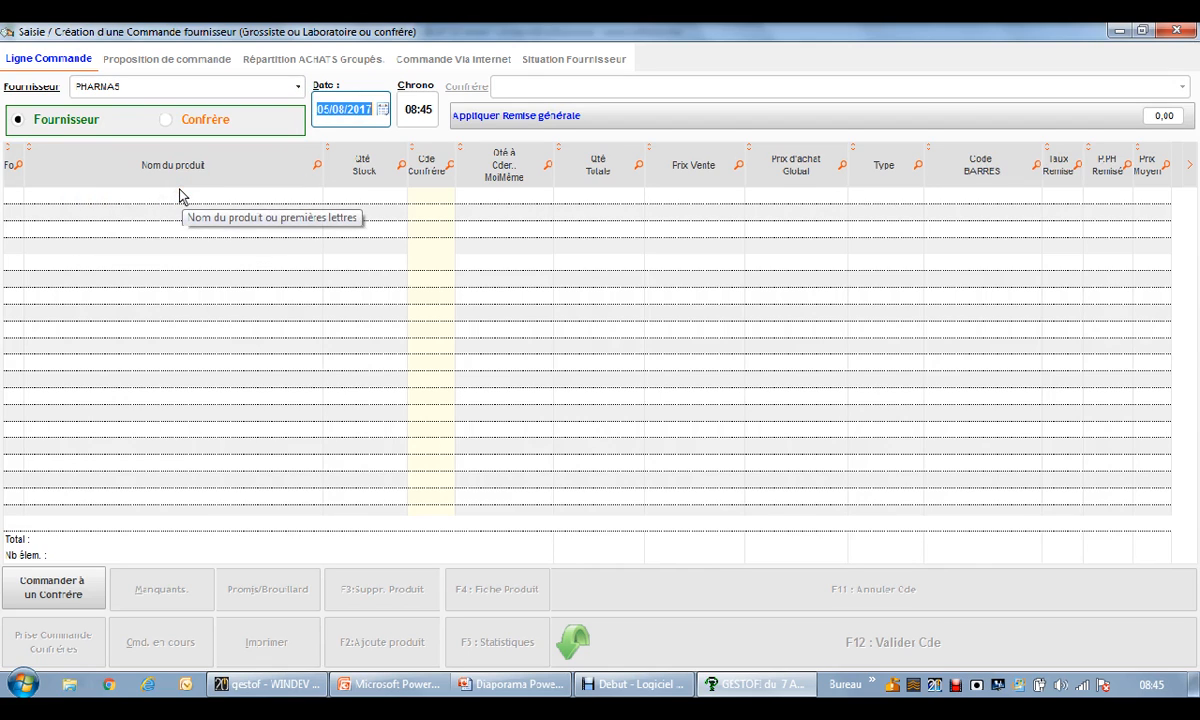
{"action": "left_click", "coordinate": [180, 195]}
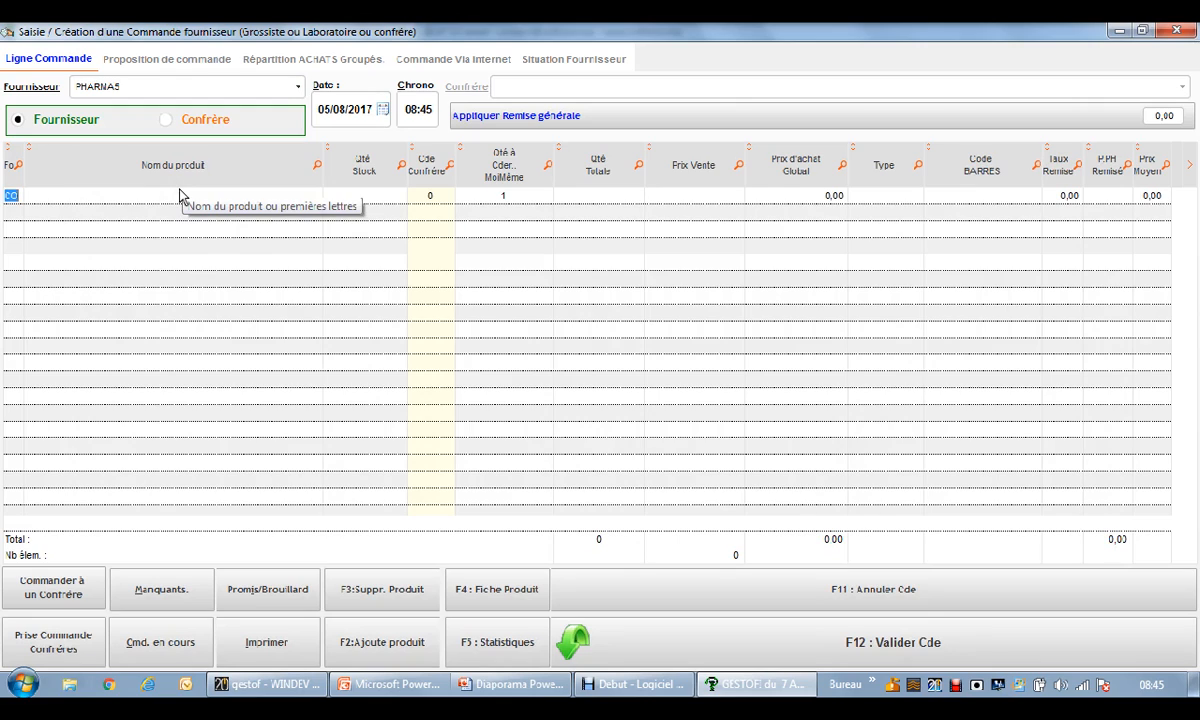
Set the order proposal to Marché Labo for laboratory PHARMA5 and try to generate it
{"action": "left_click", "coordinate": [164, 64]}
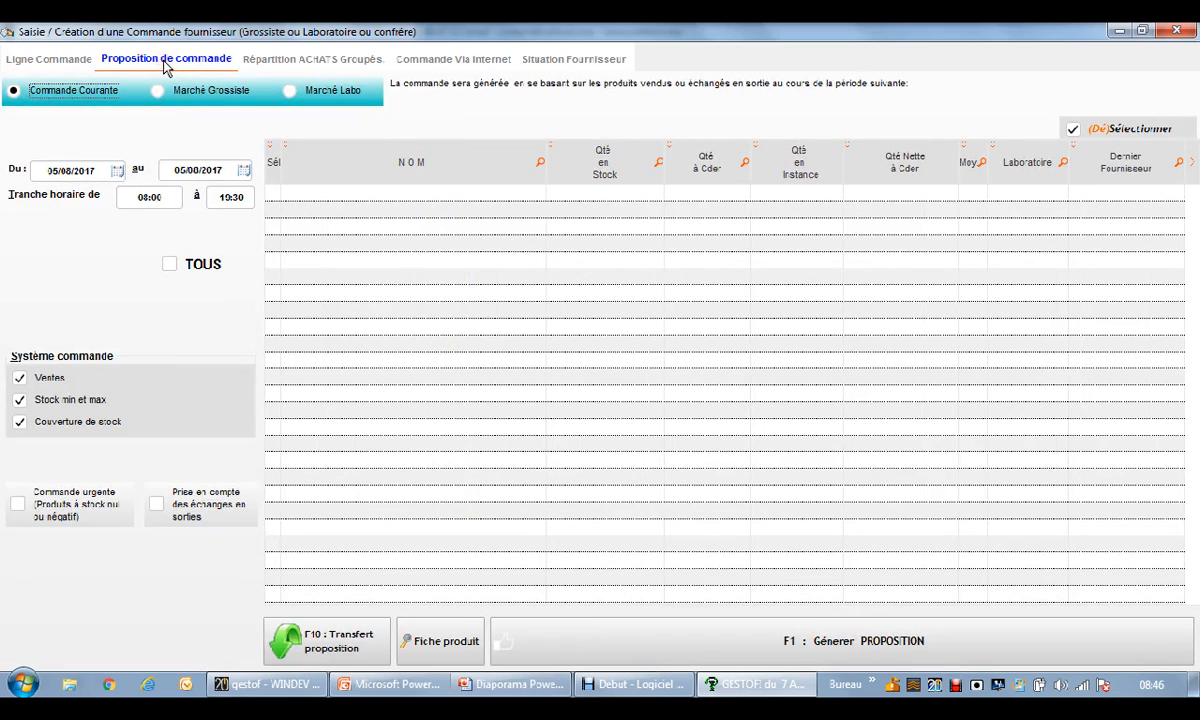
{"action": "left_click", "coordinate": [292, 91]}
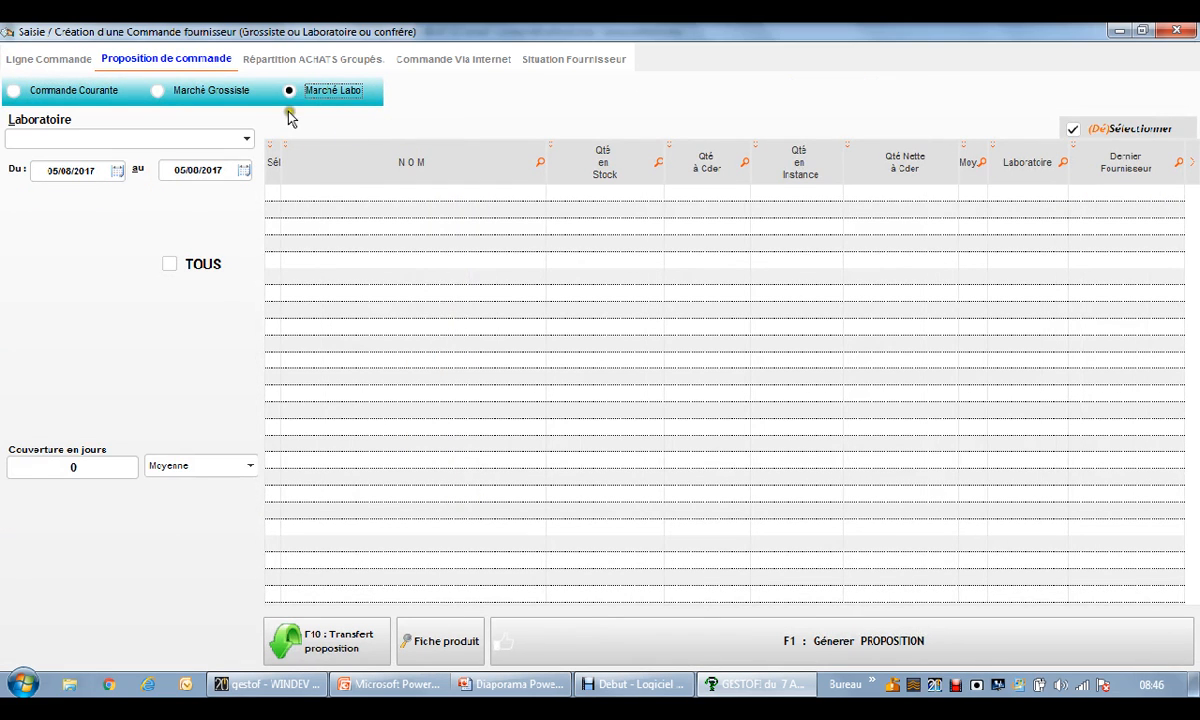
{"action": "left_click", "coordinate": [247, 145]}
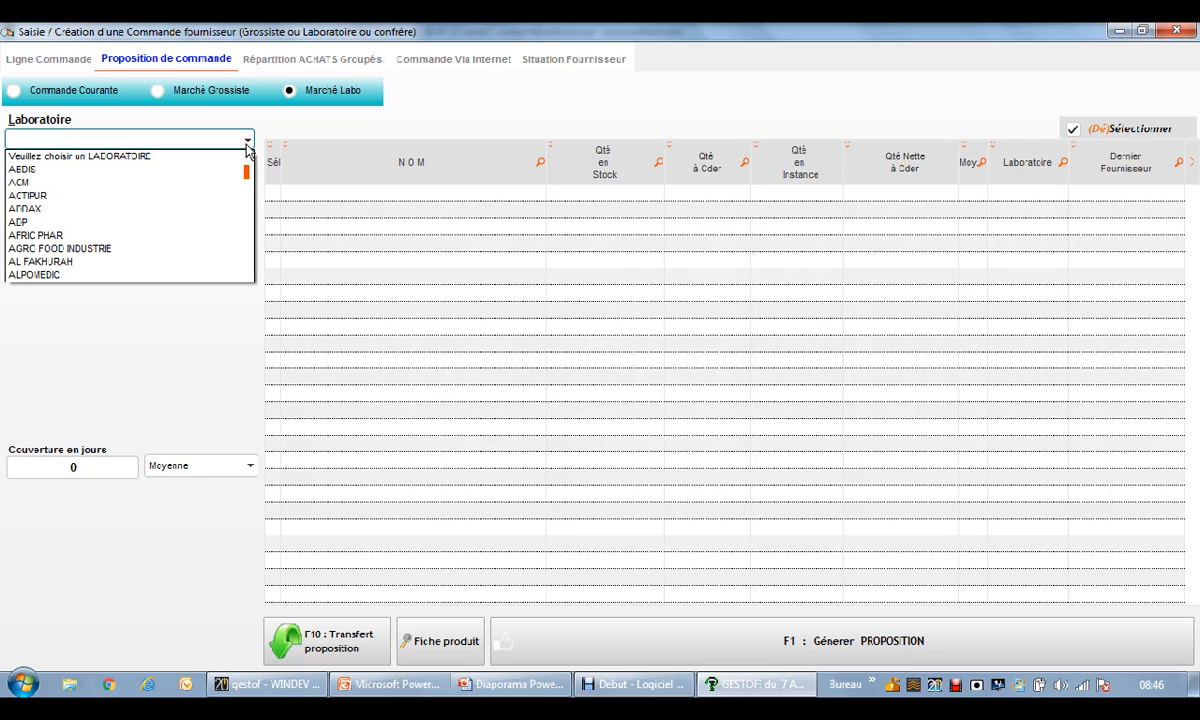
{"action": "type", "text": "PHARMADOUCE"}
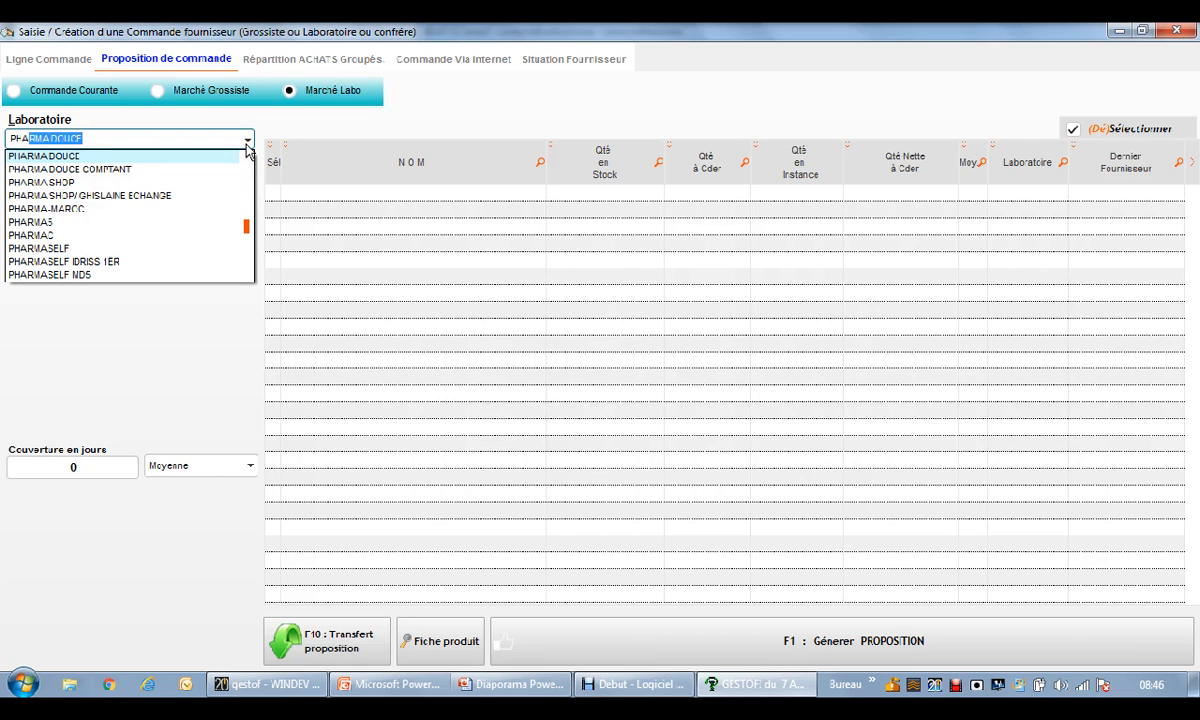
{"action": "left_click", "coordinate": [130, 221]}
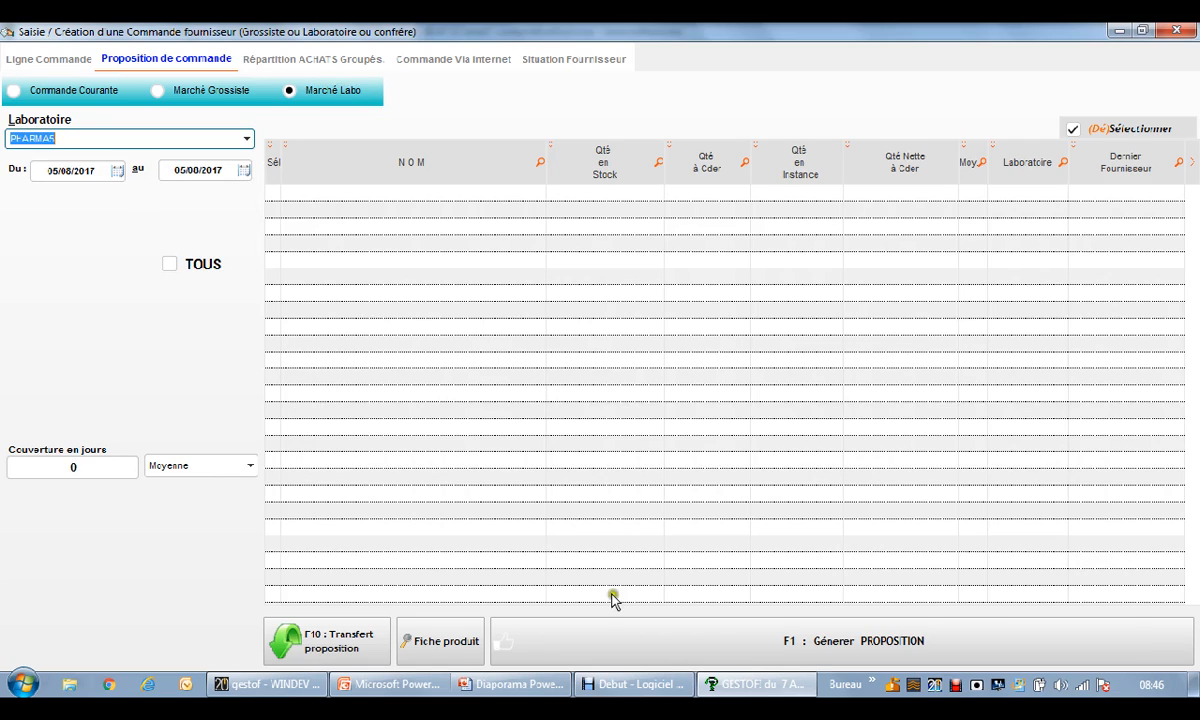
{"action": "left_click", "coordinate": [645, 635]}
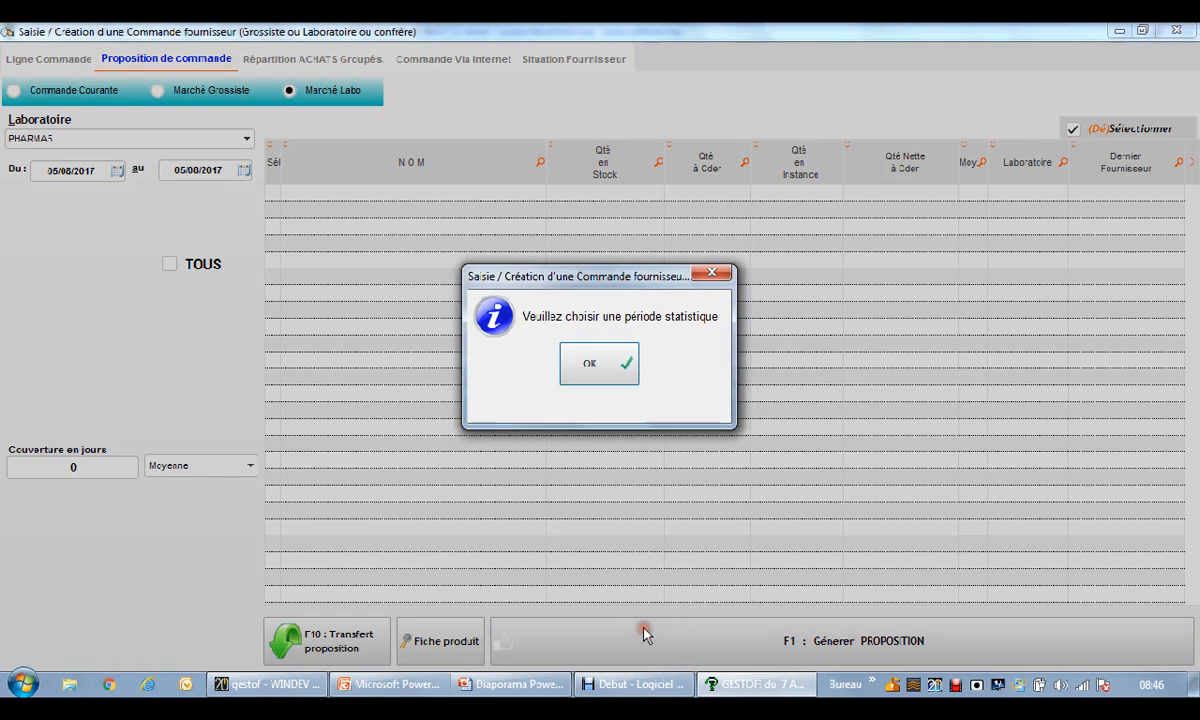
{"action": "left_click", "coordinate": [607, 375]}
Set the stock coverage to 60 days based on "2 mois passés" and generate the order proposal
{"action": "left_click", "coordinate": [105, 464]}
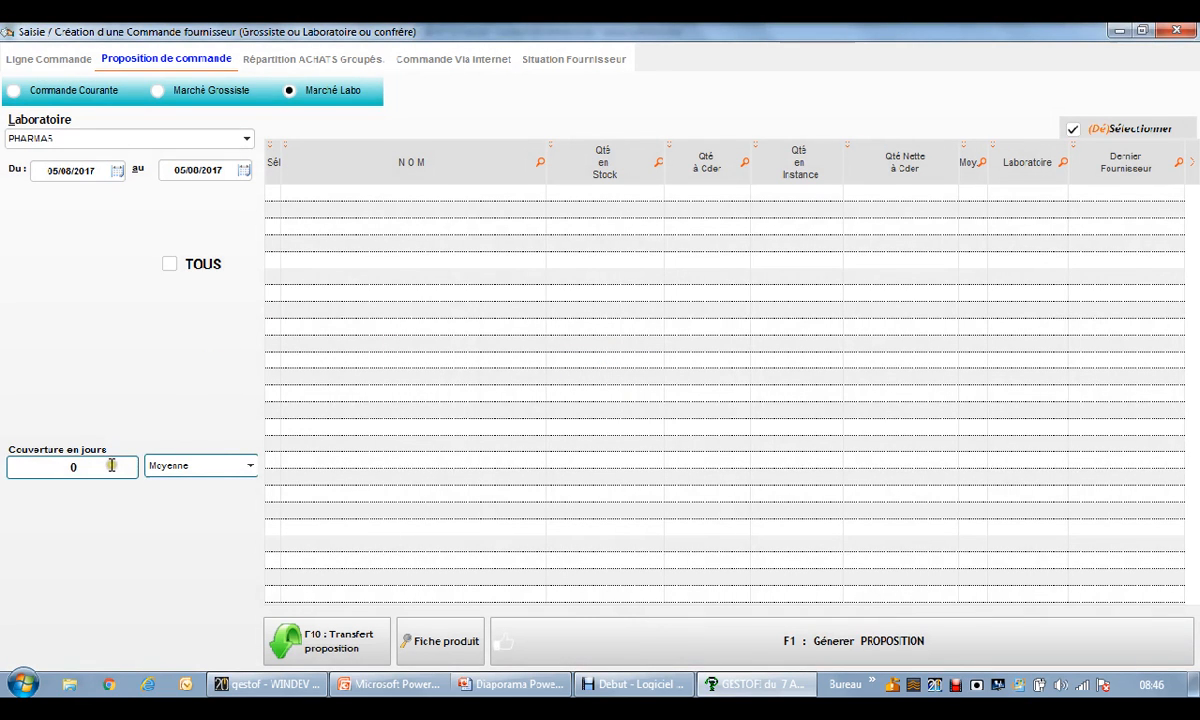
{"action": "type", "text": "60"}
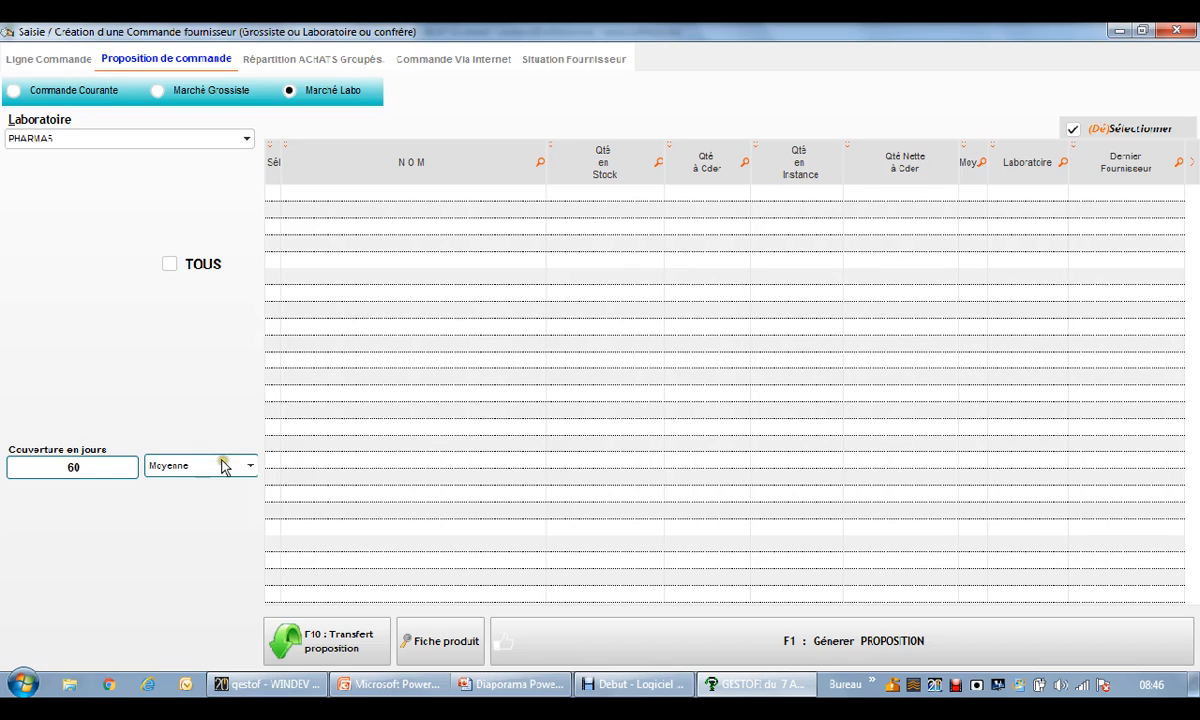
{"action": "left_click", "coordinate": [222, 465]}
{"action": "left_click", "coordinate": [230, 511]}
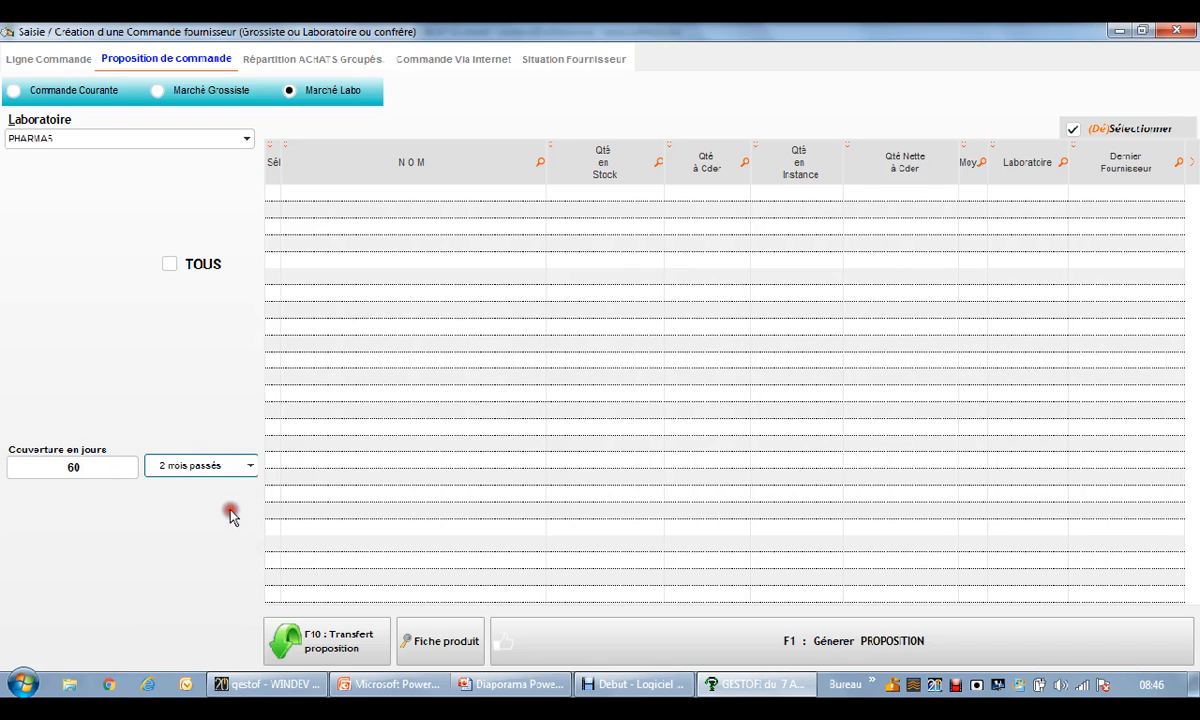
{"action": "left_click", "coordinate": [676, 642]}
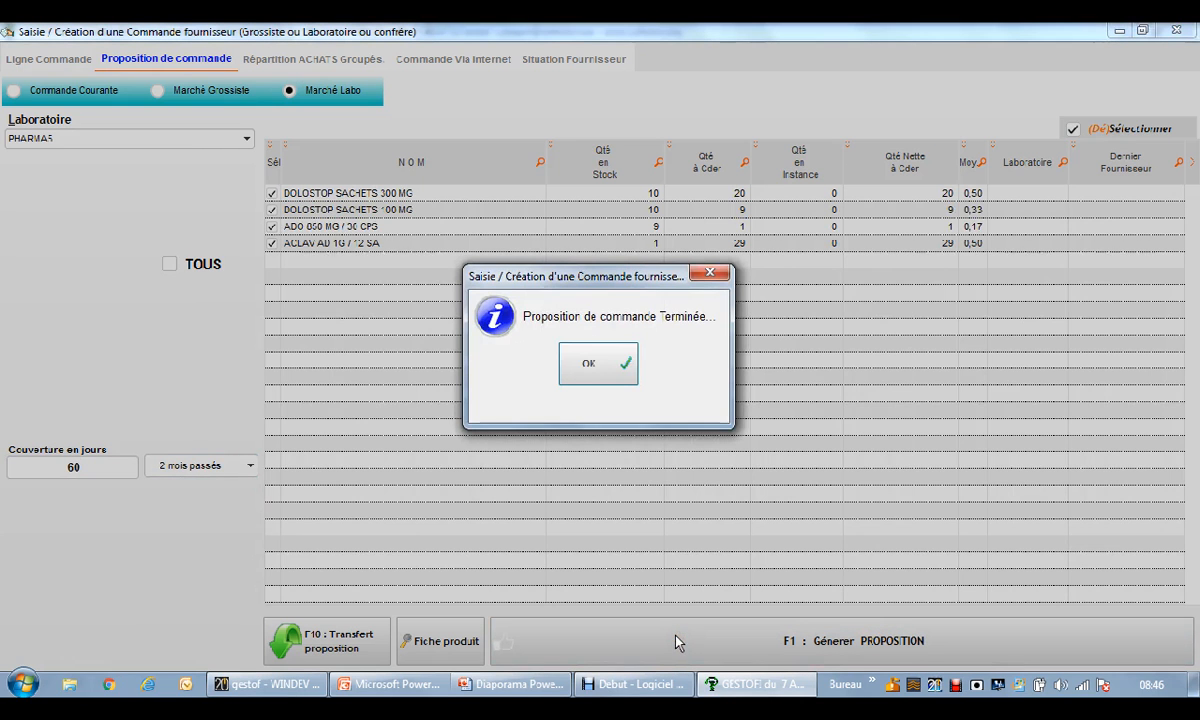
{"action": "left_click", "coordinate": [598, 364]}
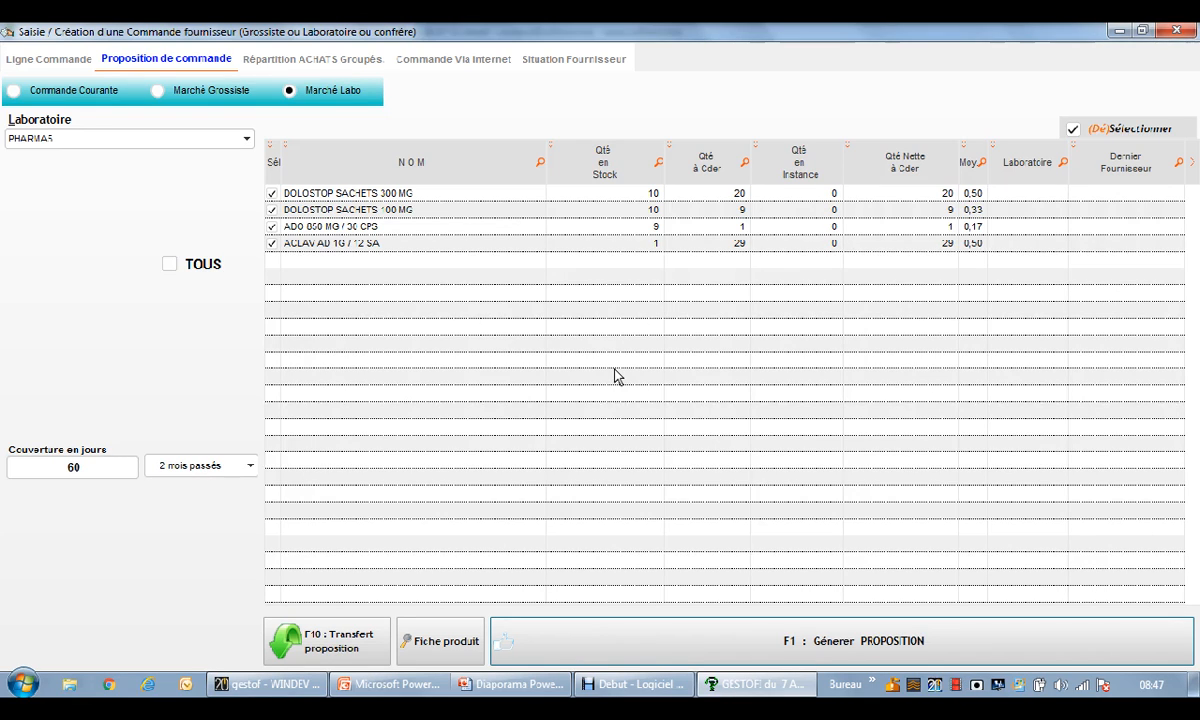
Check the proposed products' net quantities to order and transfer the proposal into the order lines
{"action": "left_click", "coordinate": [805, 193]}
{"action": "left_click", "coordinate": [930, 226]}
{"action": "left_click", "coordinate": [930, 226]}
{"action": "left_click", "coordinate": [936, 240]}
{"action": "left_click", "coordinate": [937, 209]}
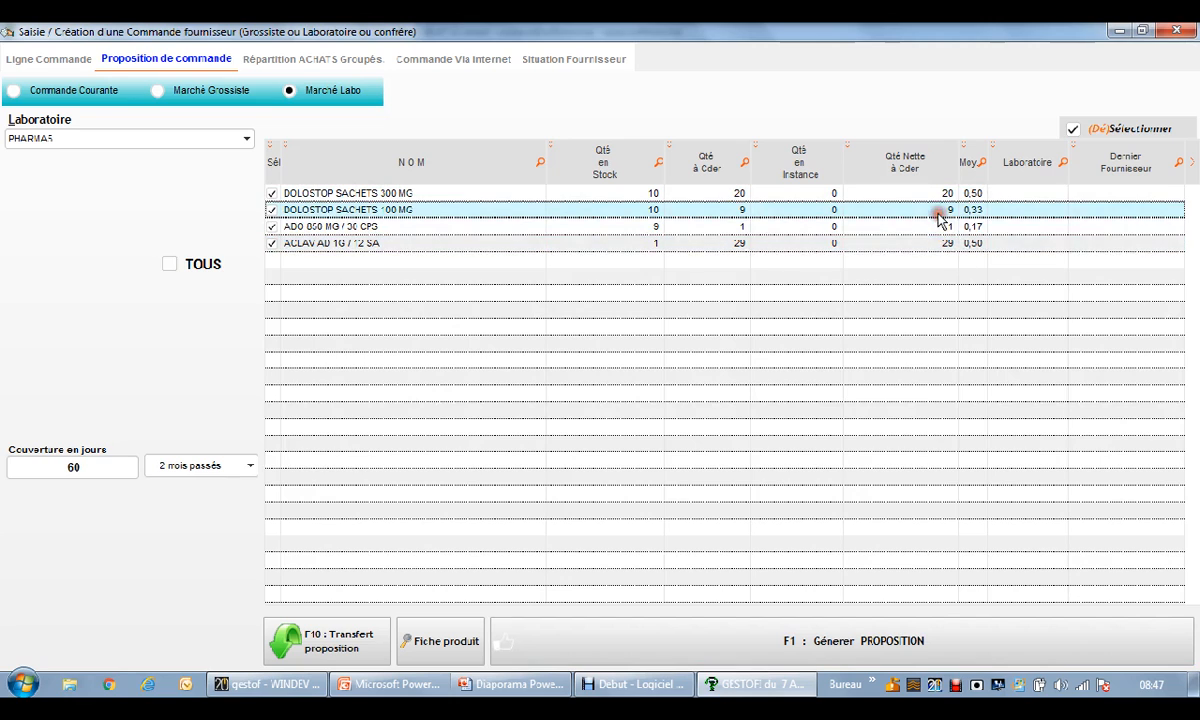
{"action": "left_click", "coordinate": [374, 641]}
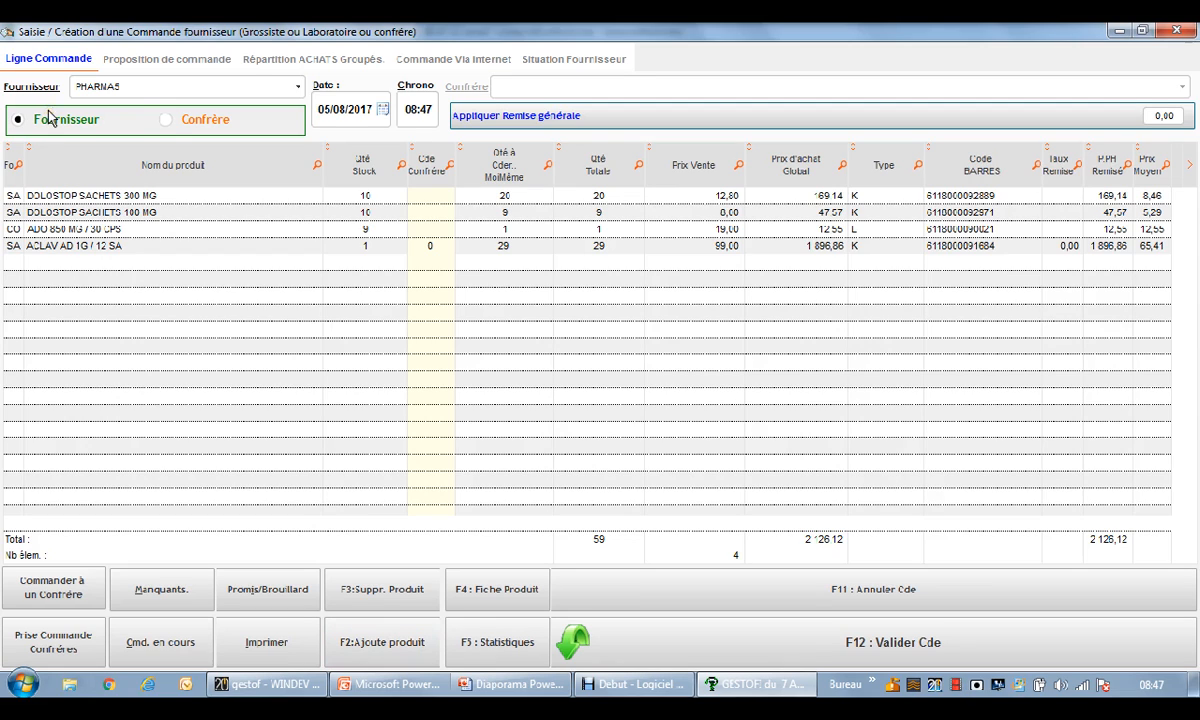
Address the order to a Confrère and choose PHARMACIE DEMO 3 as the recipient
{"action": "left_click", "coordinate": [172, 121]}
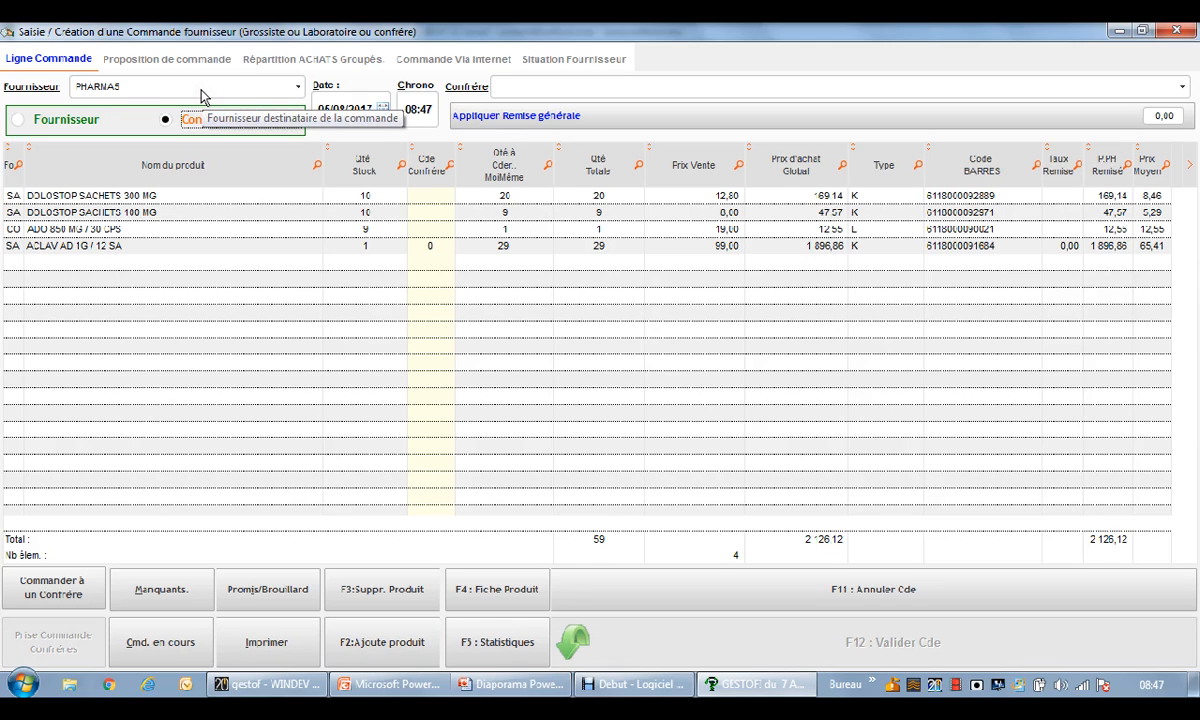
{"action": "left_click", "coordinate": [600, 86]}
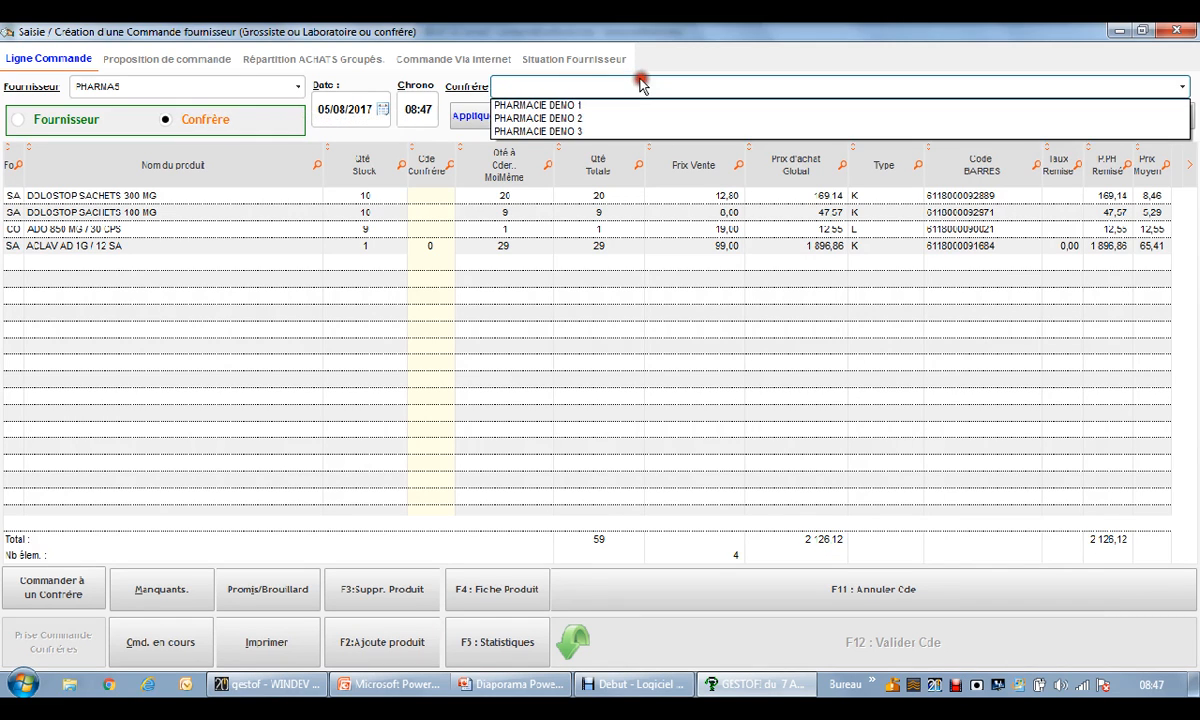
{"action": "left_click", "coordinate": [601, 132]}
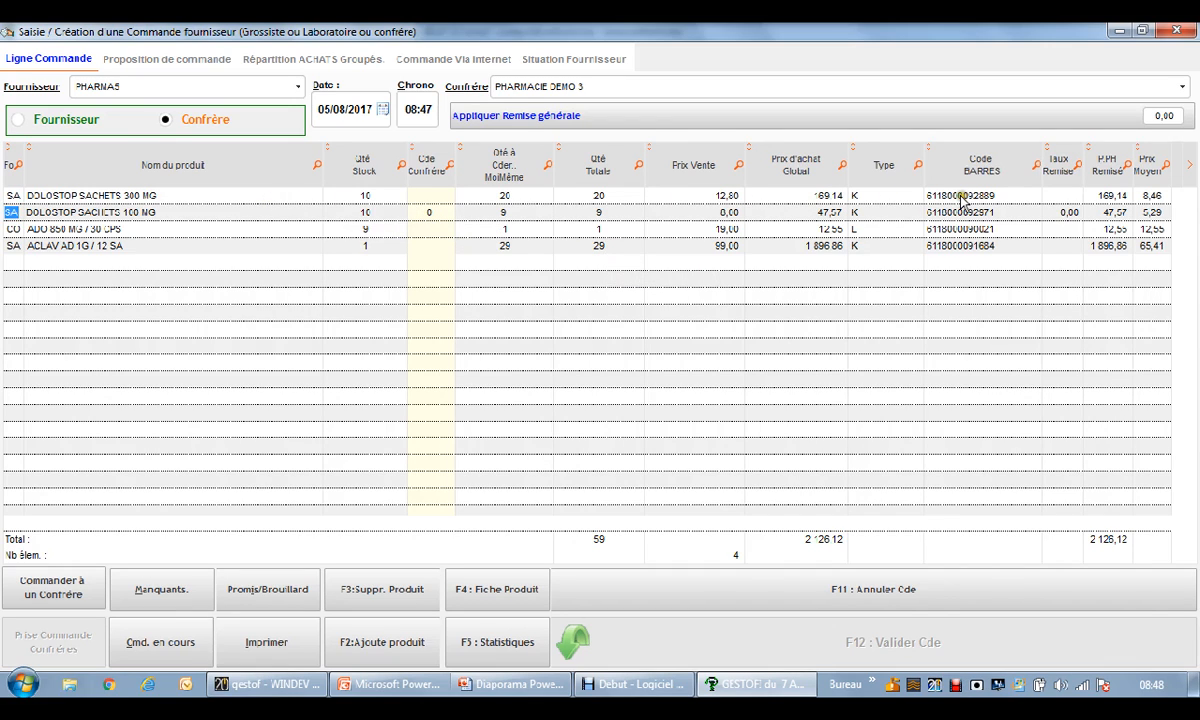
Export the order table to Excel as "Commande pharmacie demo 08.08.2017.xls" on the desktop and open the created file
{"action": "right_click", "coordinate": [603, 216]}
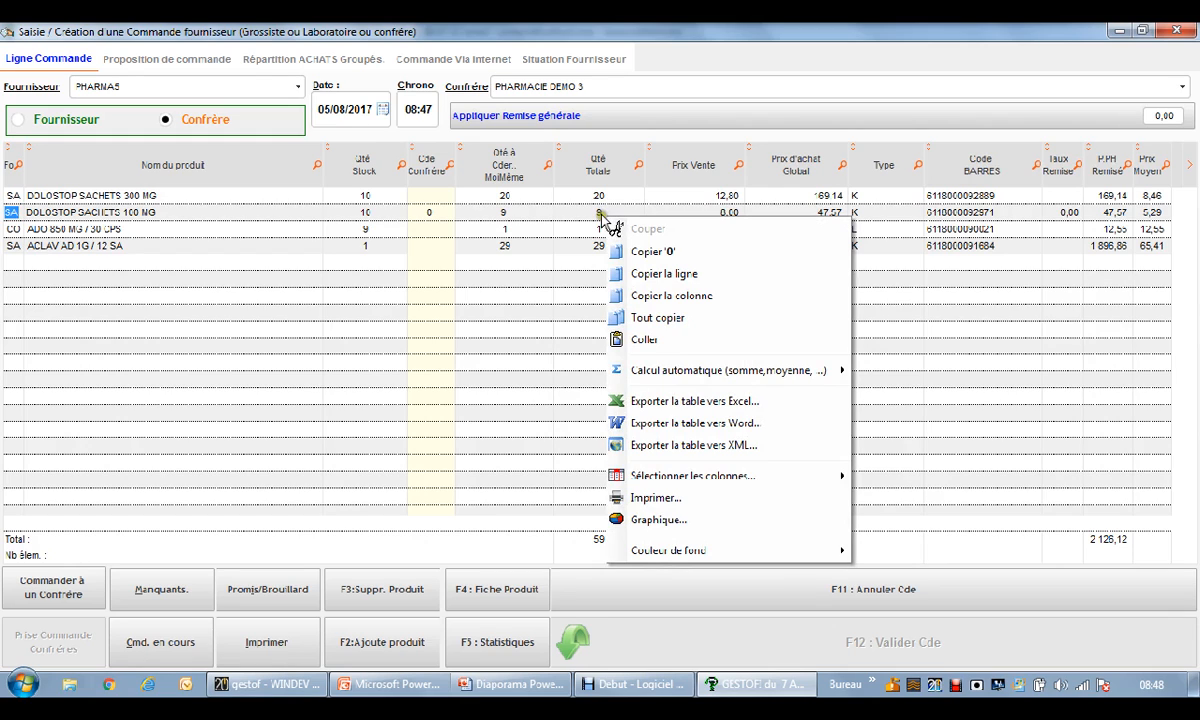
{"action": "left_click", "coordinate": [670, 404]}
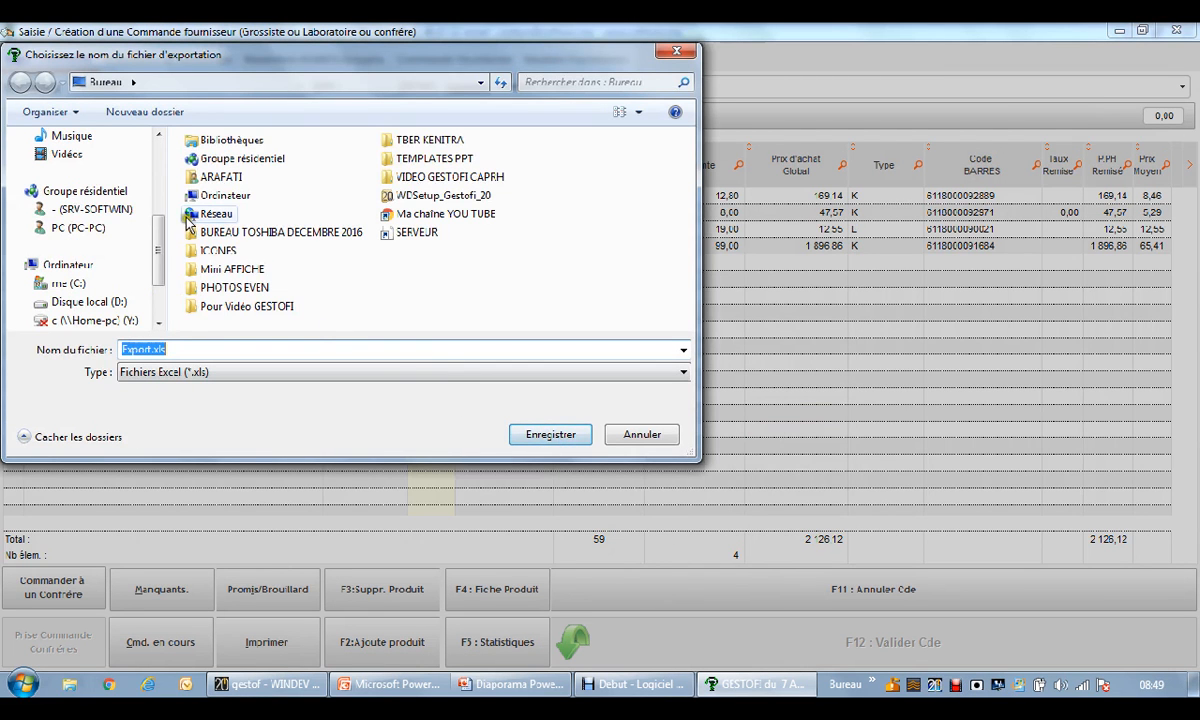
{"action": "left_click", "coordinate": [141, 349]}
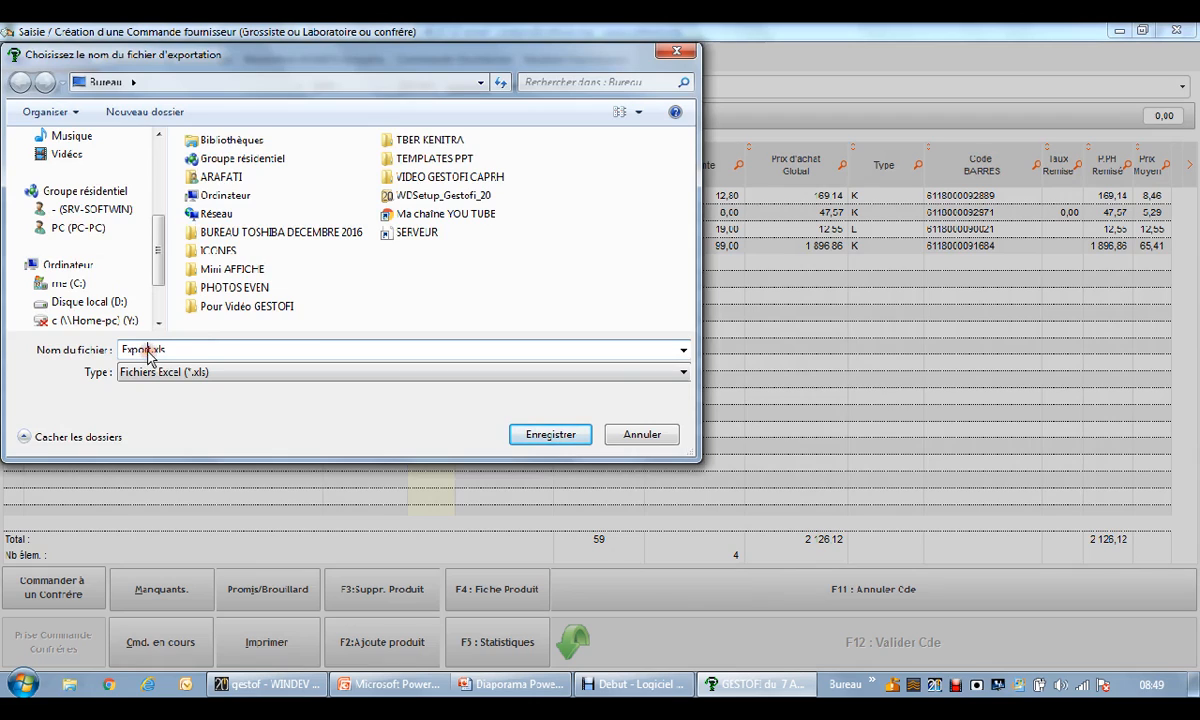
{"action": "left_click", "coordinate": [146, 350]}
{"action": "left_click_drag", "start_coordinate": [148, 350], "coordinate": [115, 350]}
{"action": "type", "text": "Commande"}
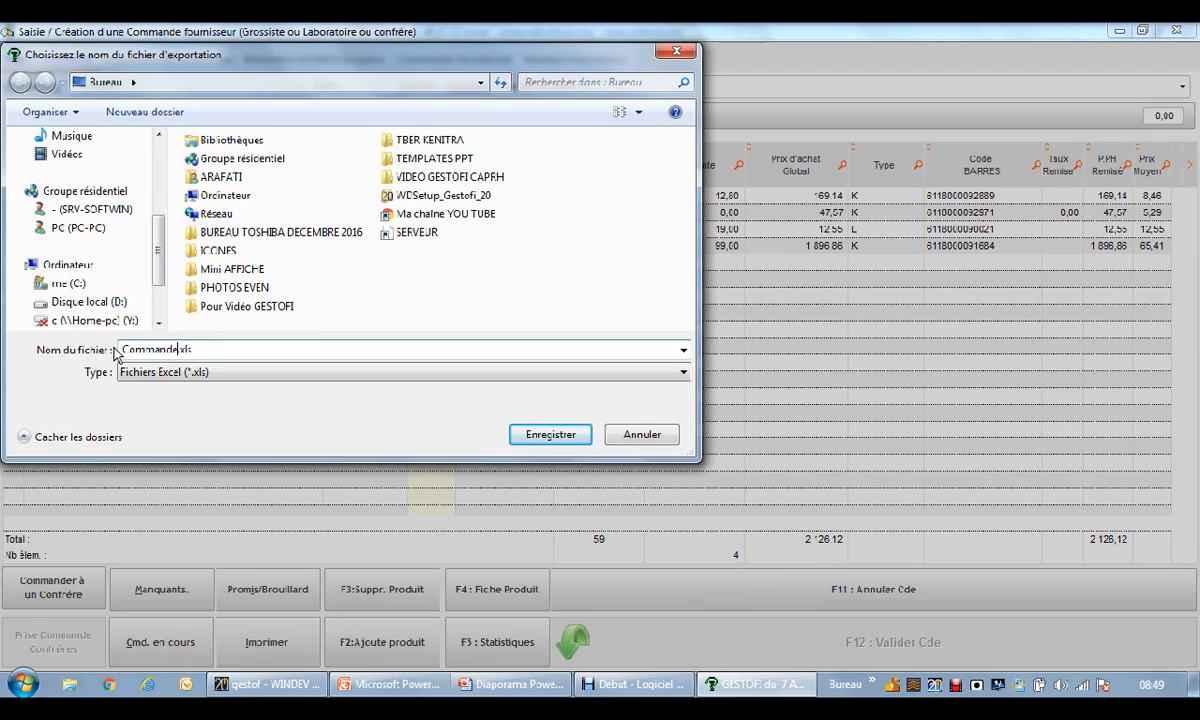
{"action": "type", "text": " pharmacie demo"}
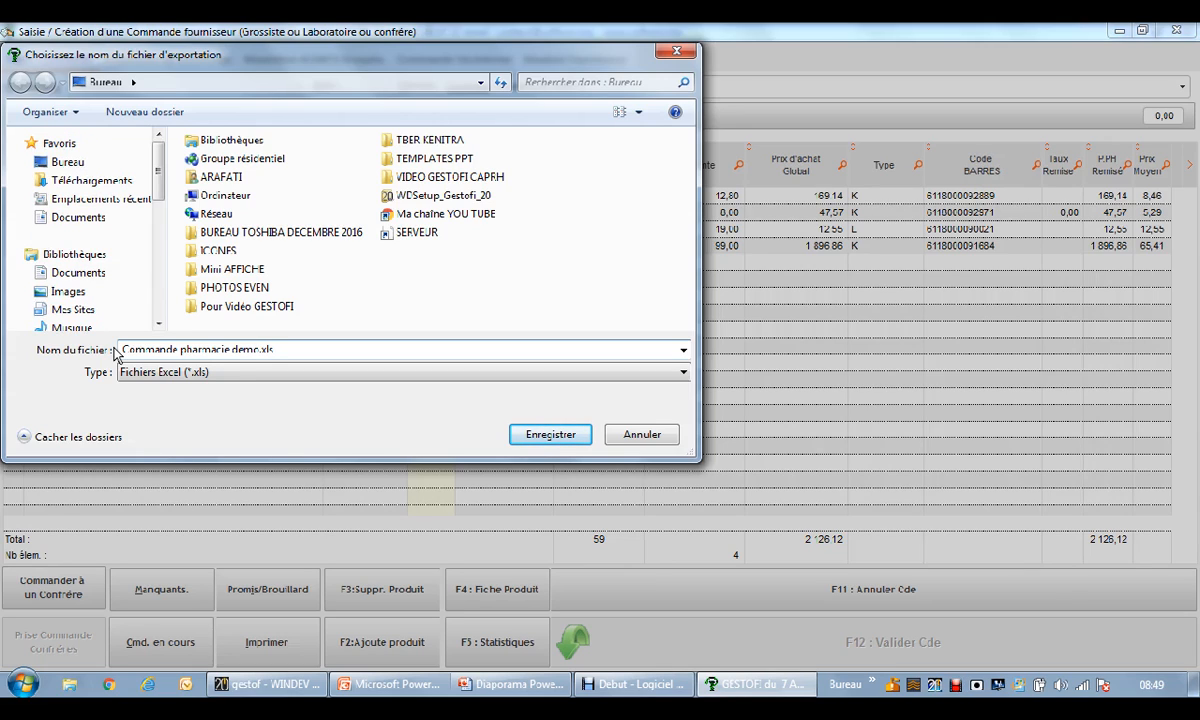
{"action": "type", "text": " 08.08.2017"}
{"action": "left_click", "coordinate": [583, 437]}
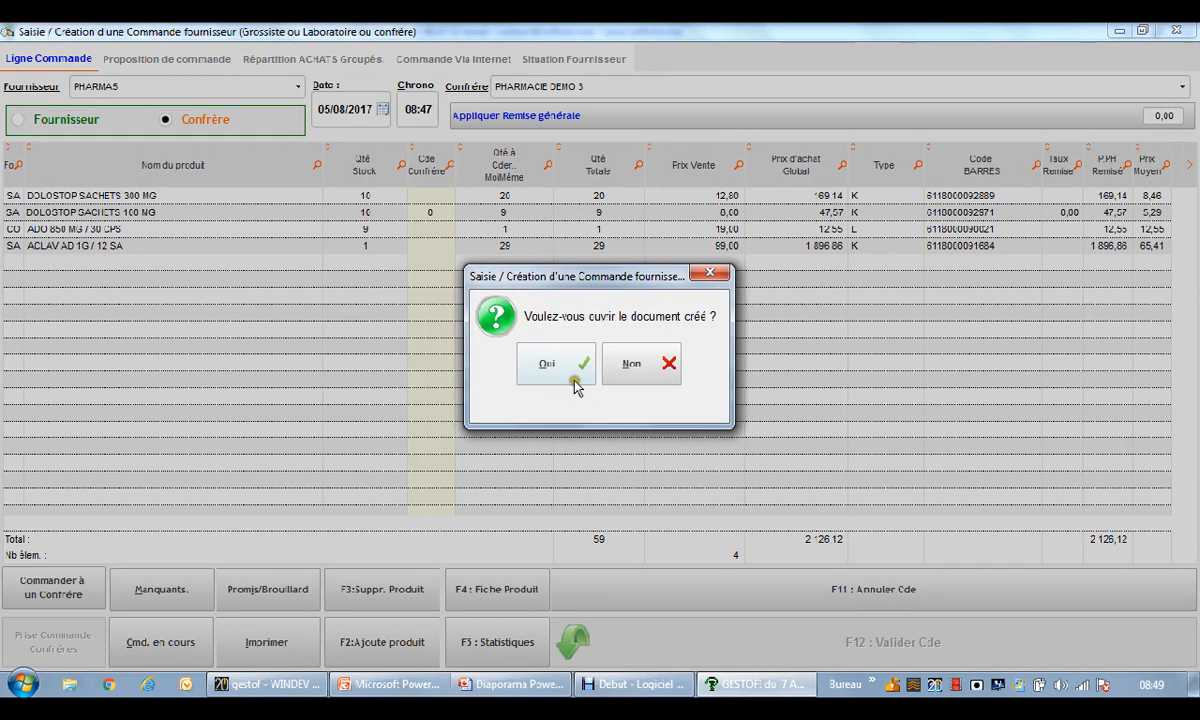
{"action": "left_click", "coordinate": [571, 368]}
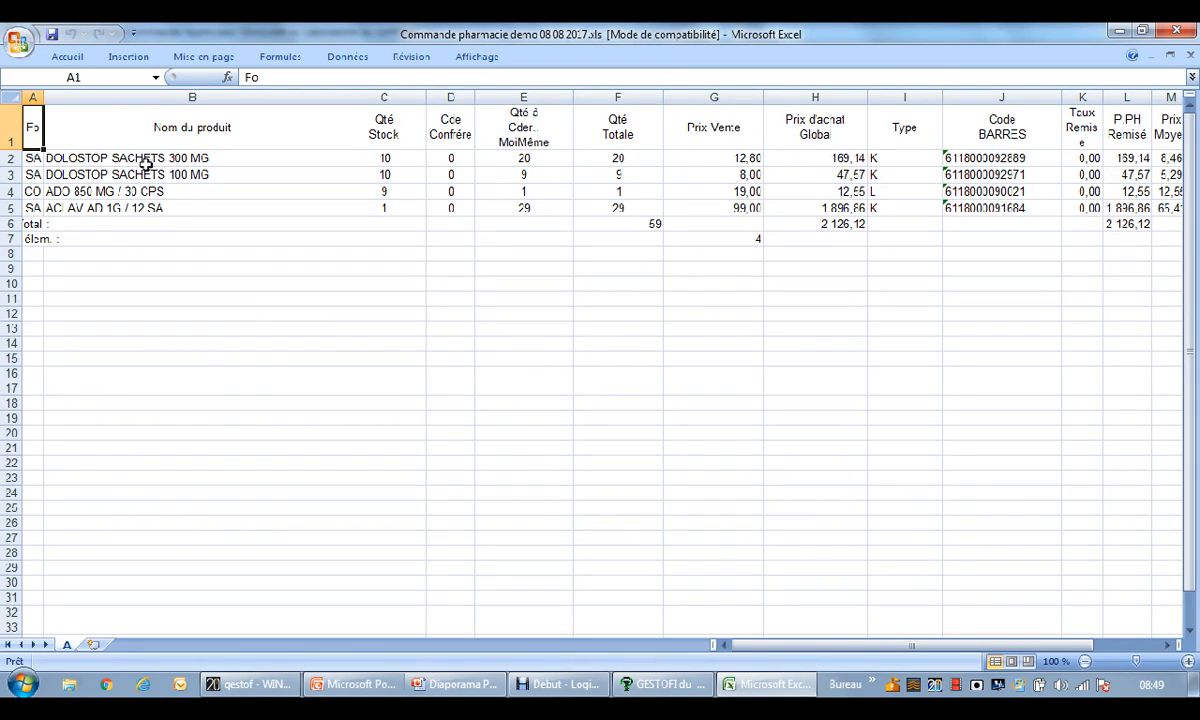
Delete the "Fo" column before the product names in the exported worksheet
{"action": "left_click", "coordinate": [33, 97]}
{"action": "right_click", "coordinate": [33, 97]}
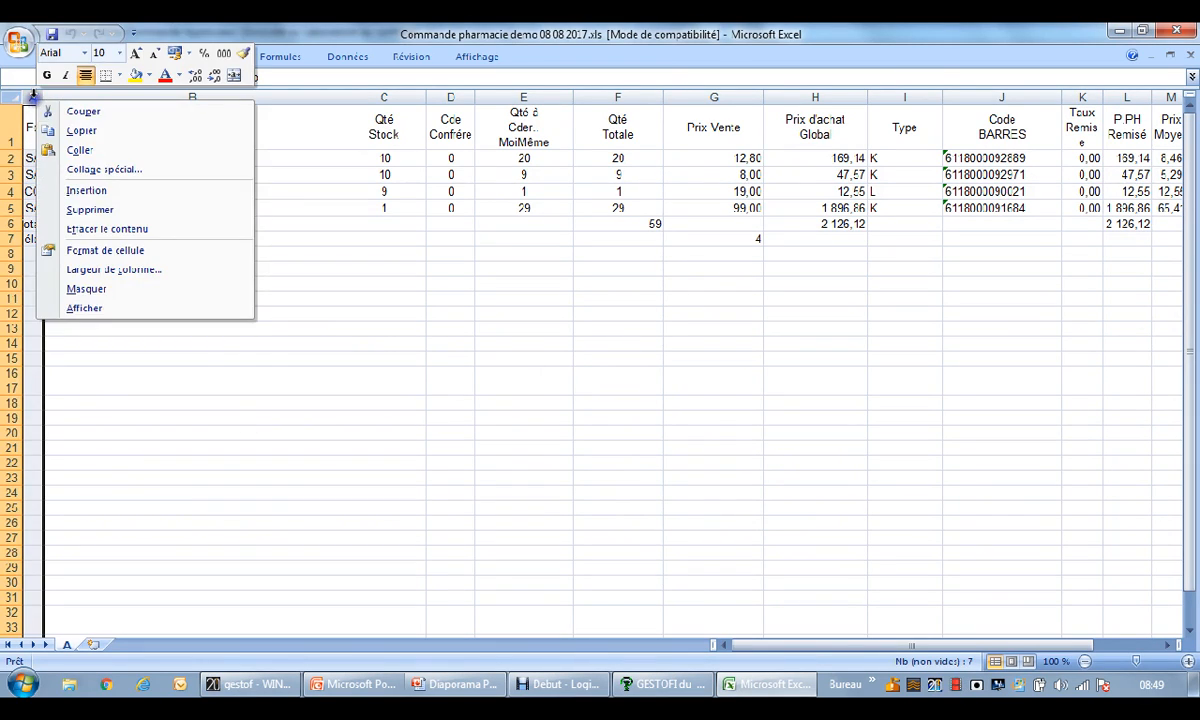
{"action": "left_click", "coordinate": [90, 210]}
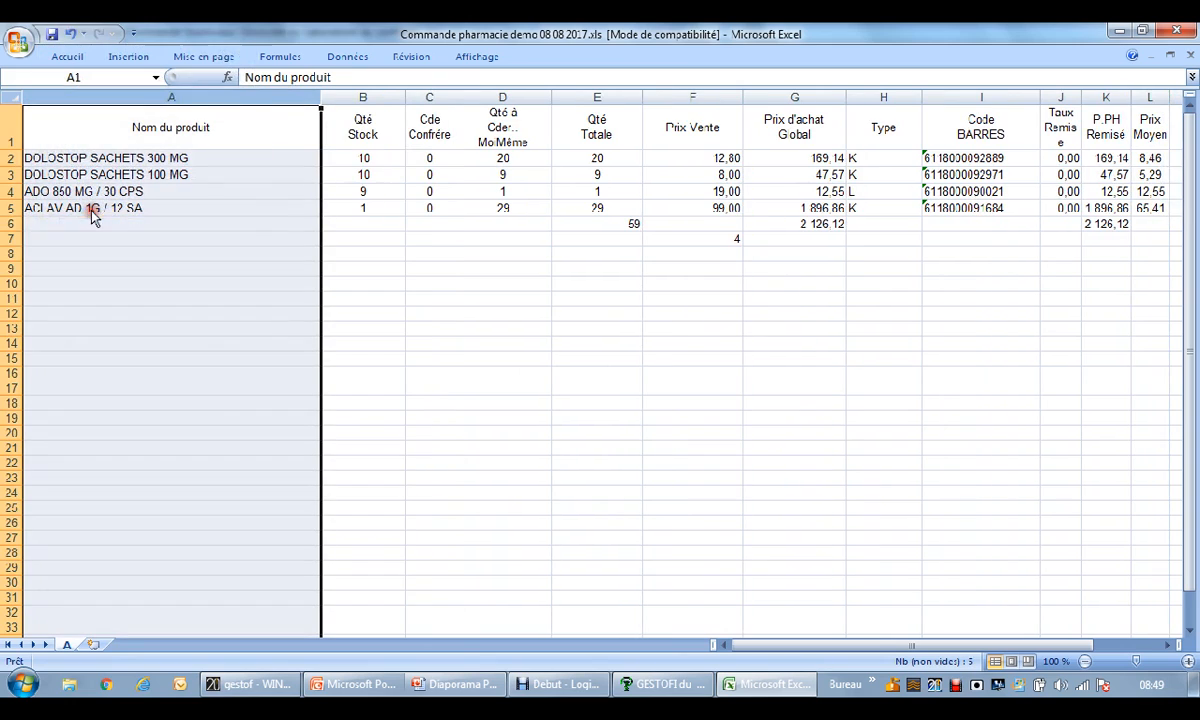
Delete the Qté Stock, Cde Confrère and Qté à Cder MoiMême columns from the worksheet
{"action": "left_click", "coordinate": [362, 97]}
{"action": "left_click_drag", "start_coordinate": [362, 95], "coordinate": [495, 25]}
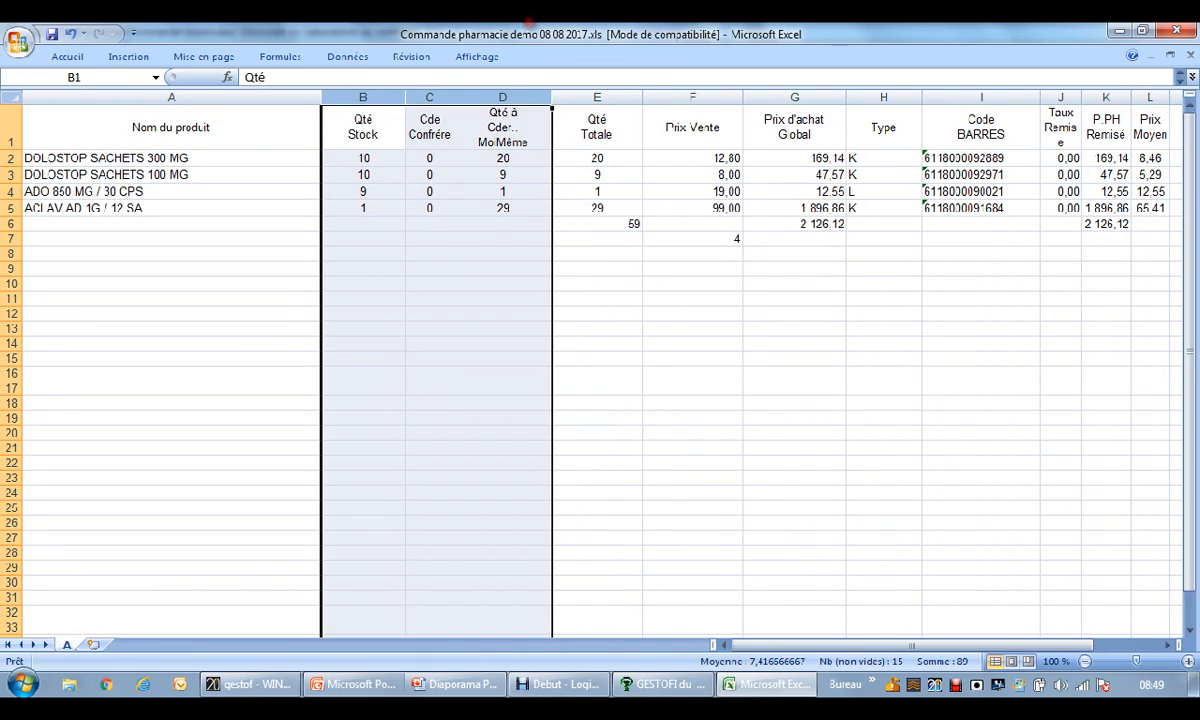
{"action": "right_click", "coordinate": [516, 96]}
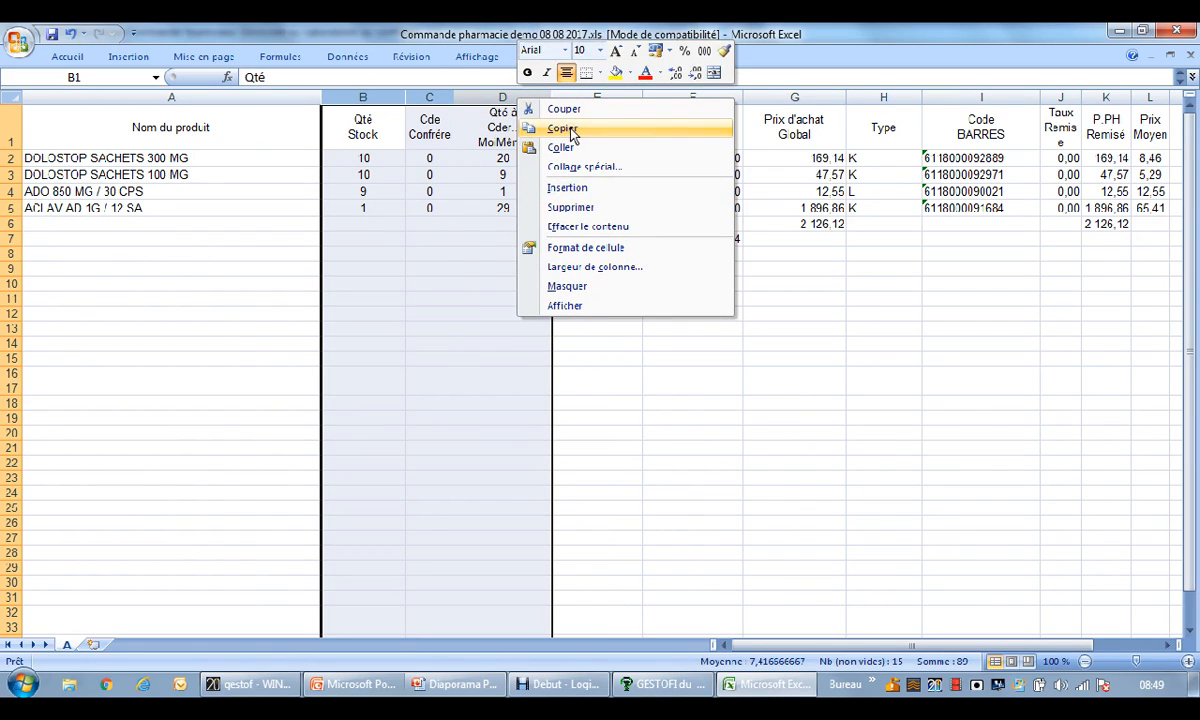
{"action": "left_click", "coordinate": [566, 209]}
Delete the Prix Vente, Prix d'achat Global, Type, Taux Remise, P.PH Remisé and Prix Moyen columns, keeping Code BARRES
{"action": "left_click_drag", "start_coordinate": [470, 97], "coordinate": [672, 112]}
{"action": "right_click", "coordinate": [668, 95]}
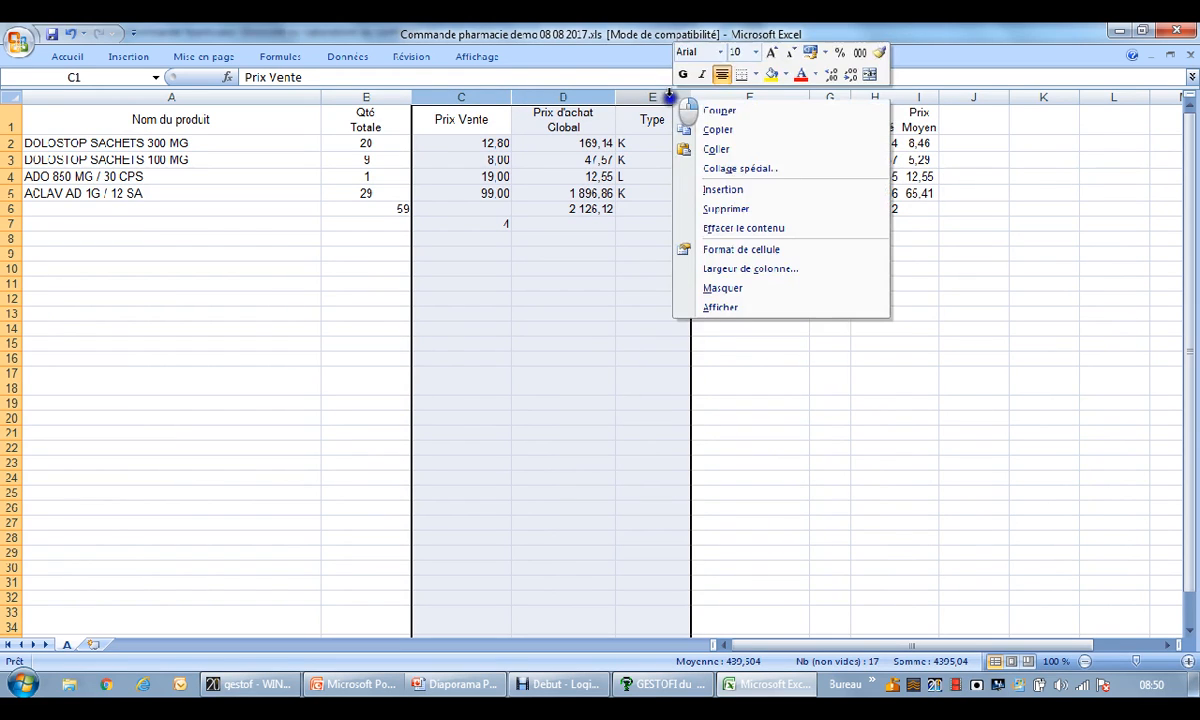
{"action": "left_click", "coordinate": [841, 211]}
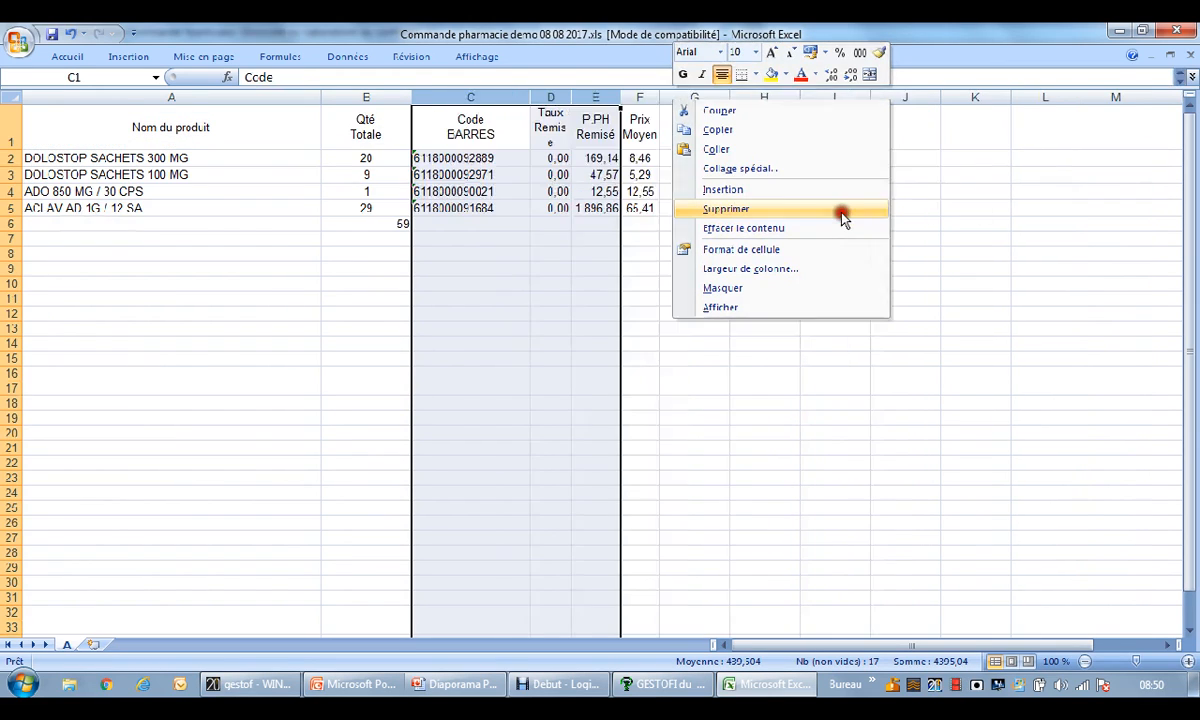
{"action": "left_click_drag", "start_coordinate": [553, 100], "coordinate": [632, 97]}
{"action": "right_click", "coordinate": [634, 100]}
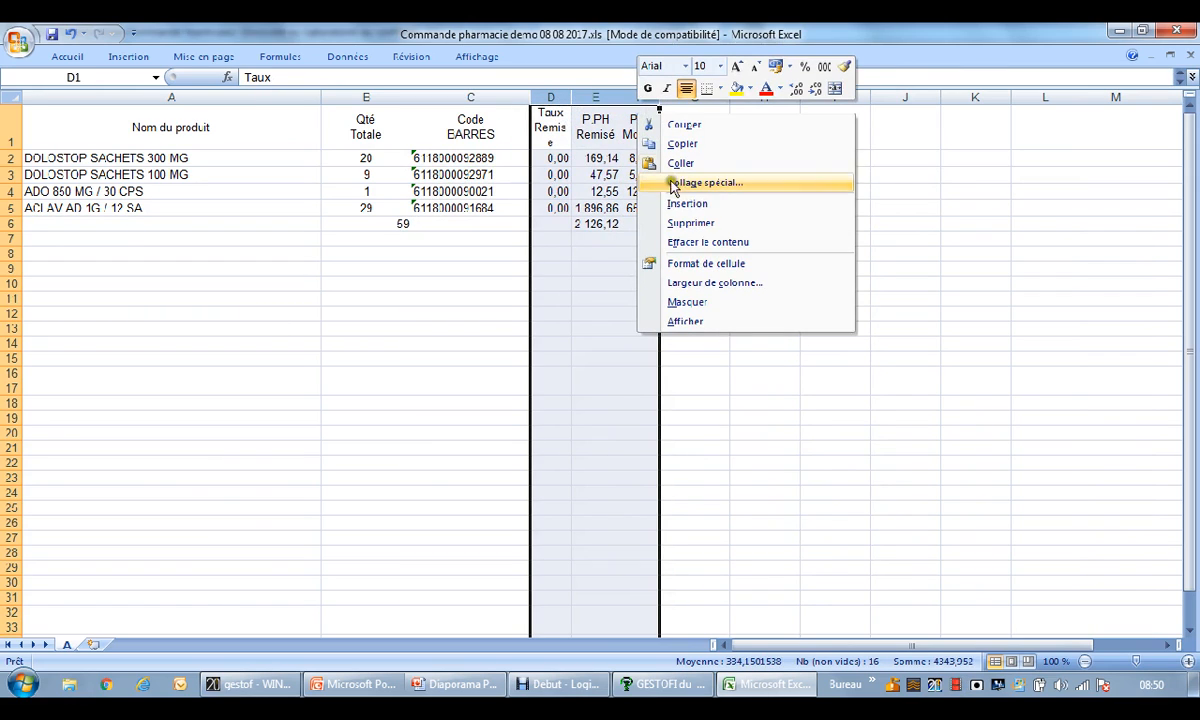
{"action": "left_click", "coordinate": [684, 224]}
{"action": "left_click", "coordinate": [684, 228]}
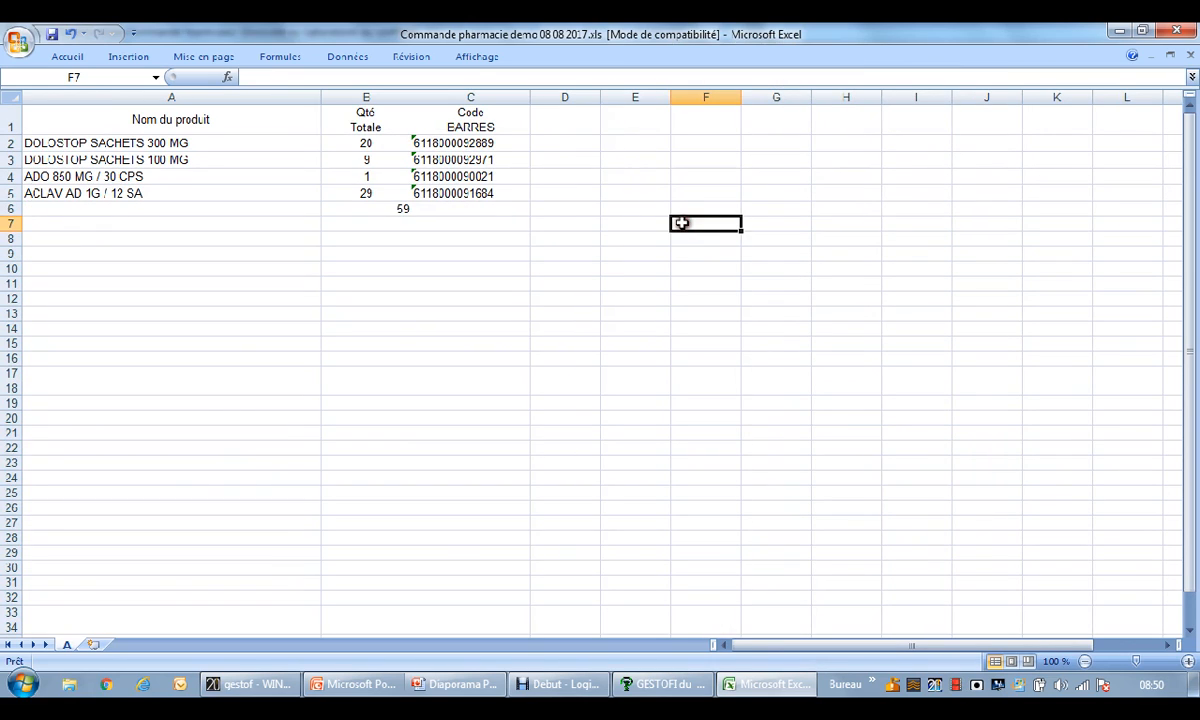
Clear the sum formula in cell B6 under the Qté Totale column and close the workbook
{"action": "left_click", "coordinate": [385, 208]}
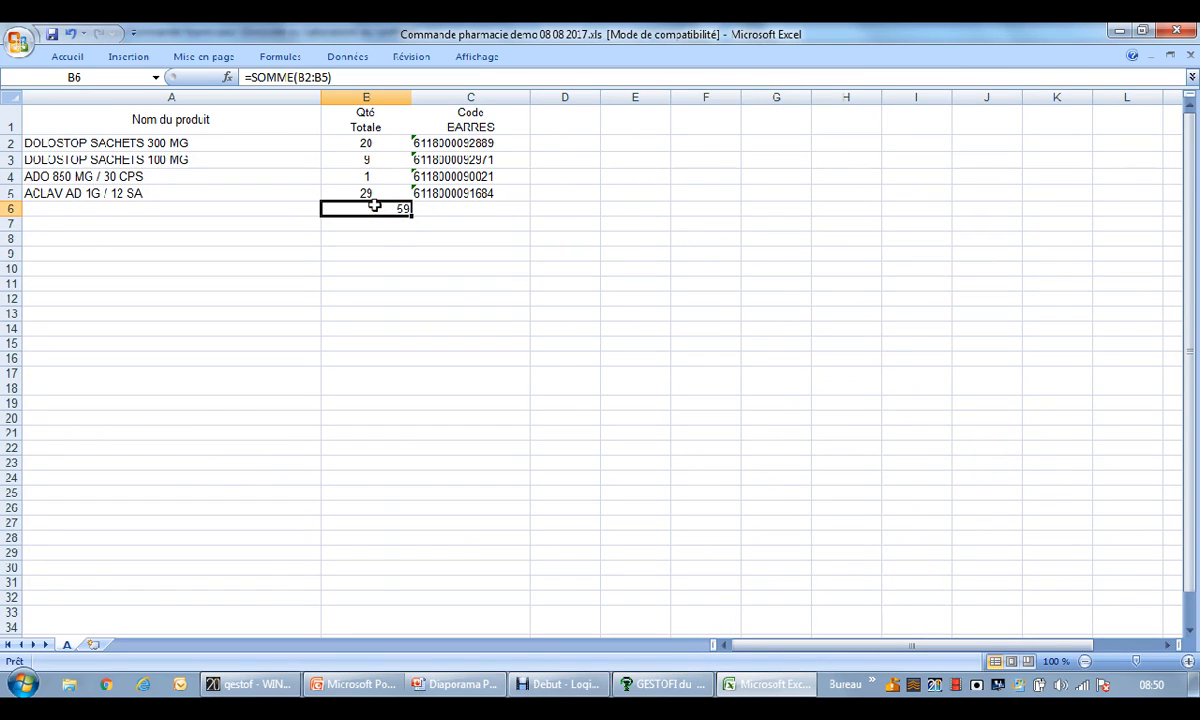
{"action": "key", "text": "Delete"}
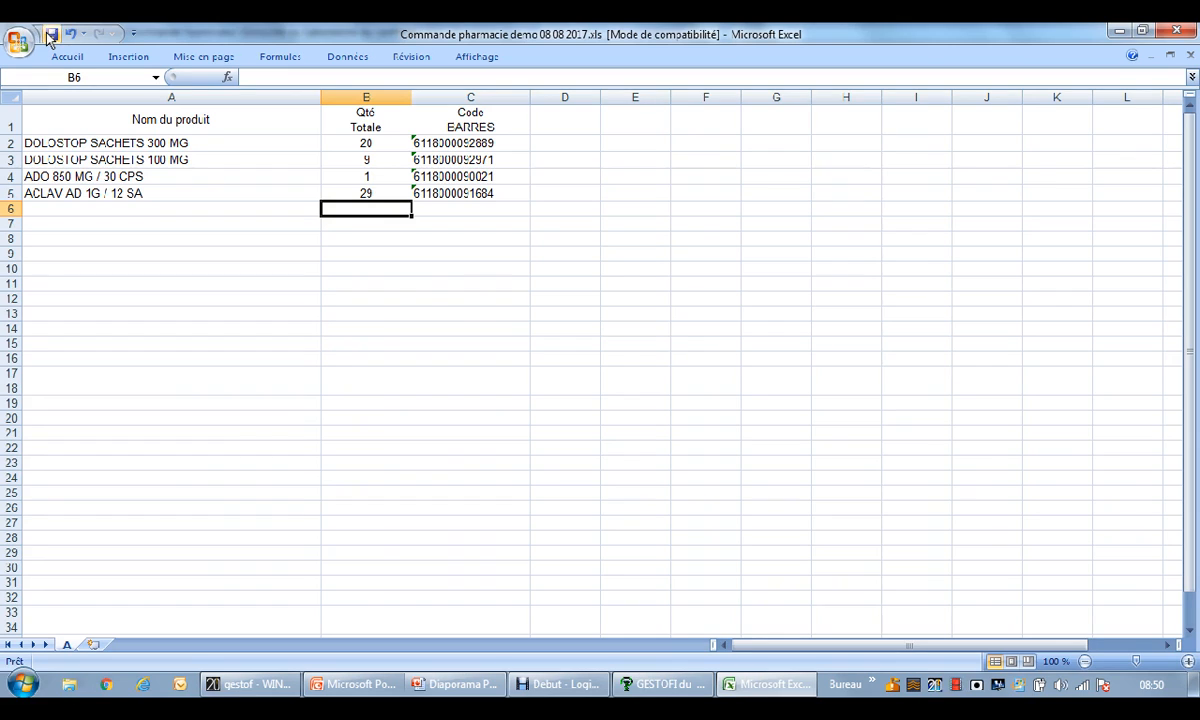
{"action": "left_click", "coordinate": [1178, 31]}
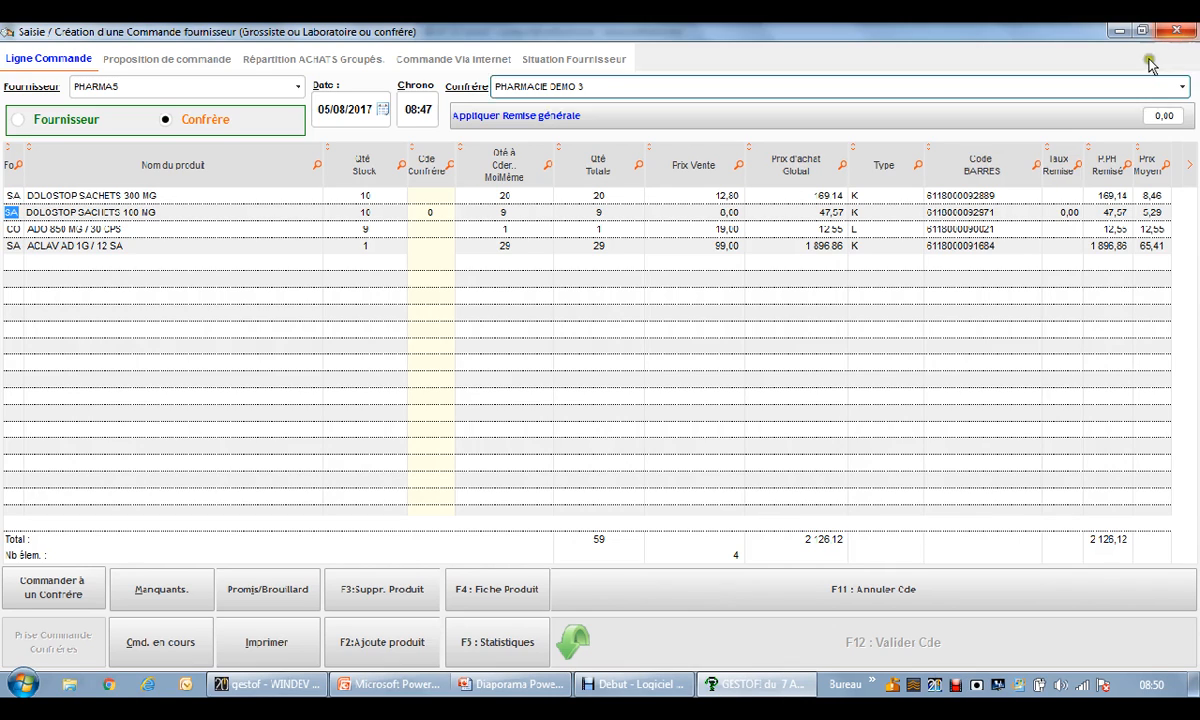
Place the order with the confrère PHARMACIE DEMO 3, confirm it and close the order entry window
{"action": "left_click", "coordinate": [72, 587]}
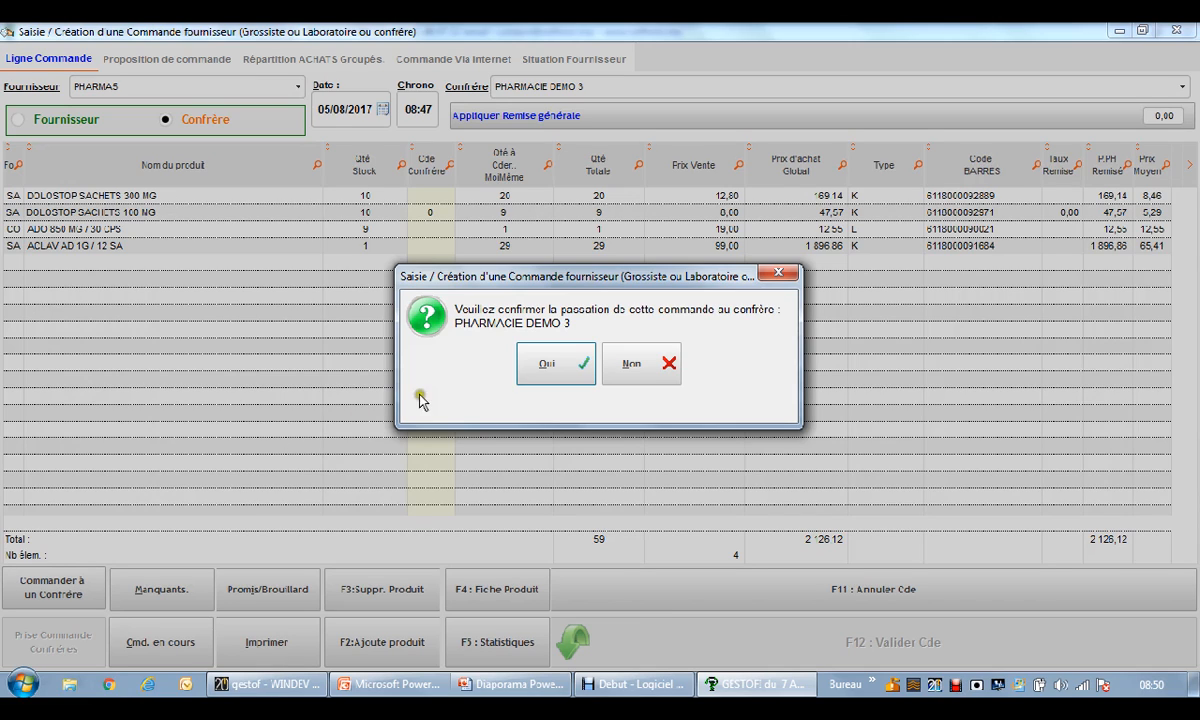
{"action": "left_click", "coordinate": [535, 365]}
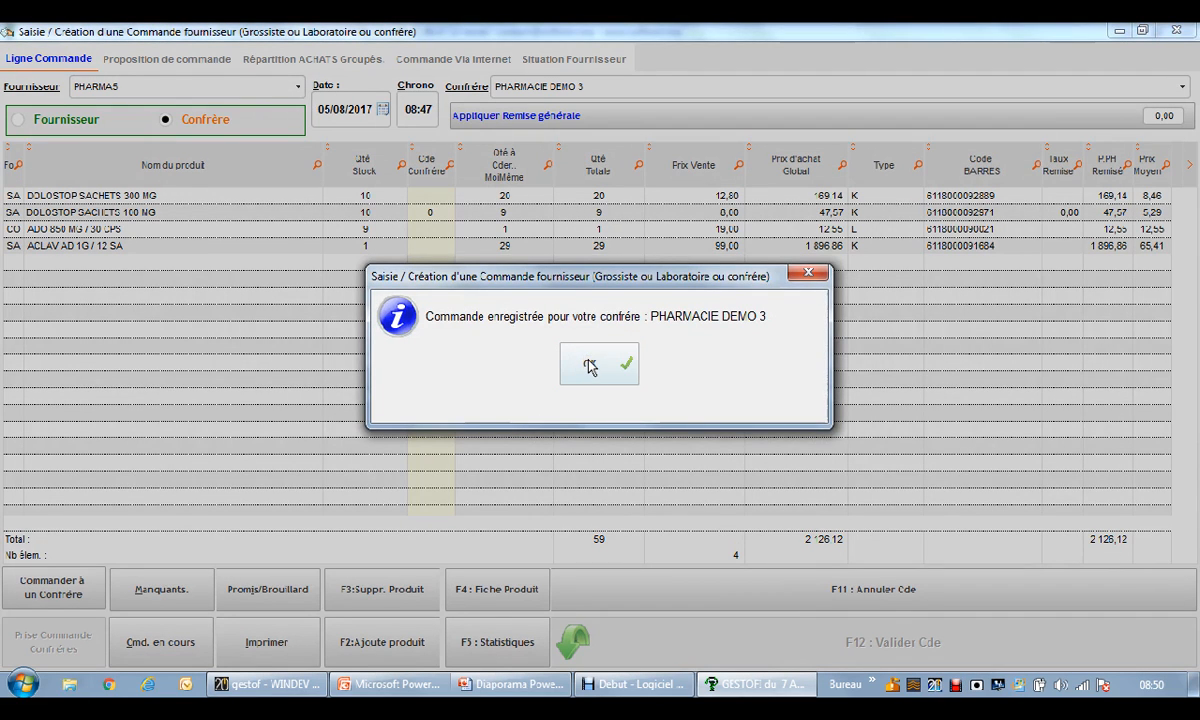
{"action": "left_click", "coordinate": [590, 367]}
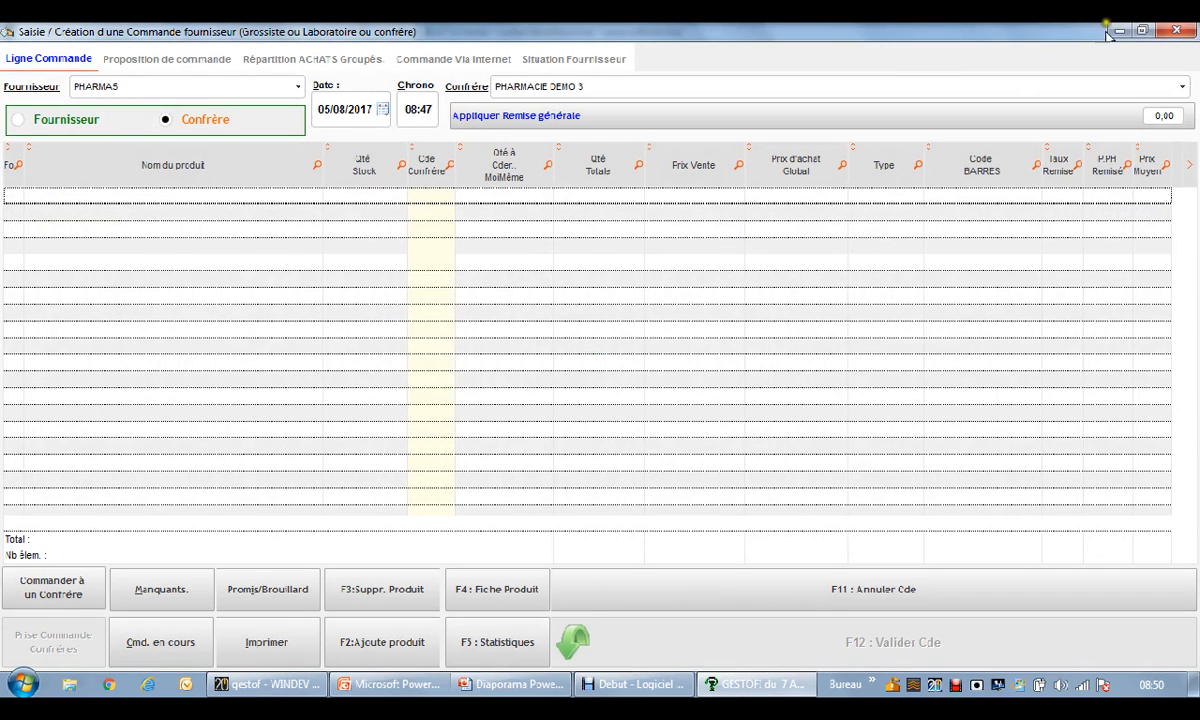
{"action": "left_click", "coordinate": [1172, 31]}
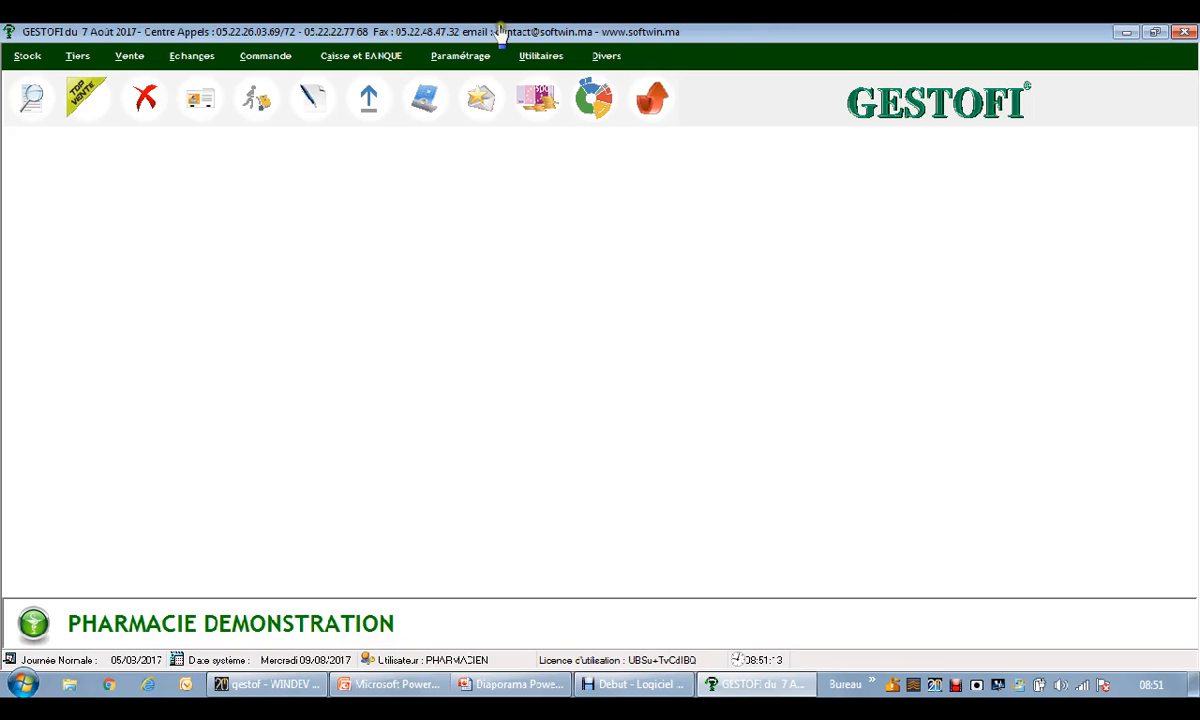
Open the reception of incoming exchanges (Réception échanges en entrée) in the Service Achats Groupés module
{"action": "left_click", "coordinate": [200, 58]}
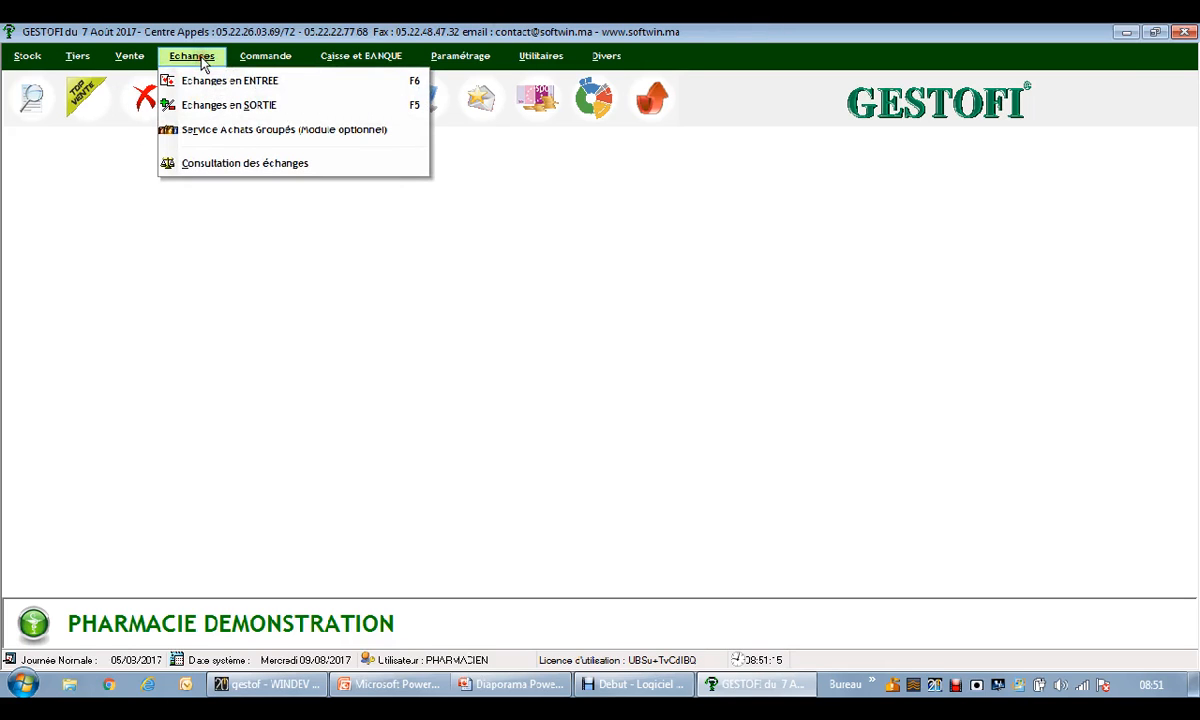
{"action": "left_click", "coordinate": [211, 131]}
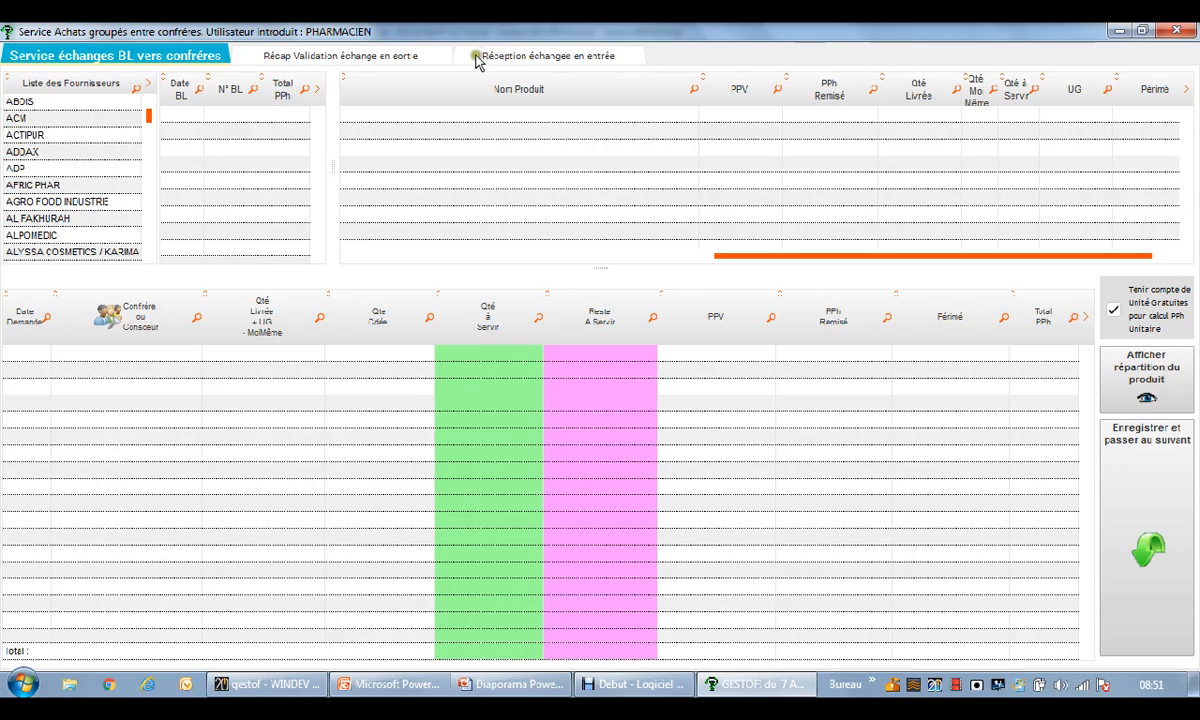
{"action": "left_click", "coordinate": [477, 57]}
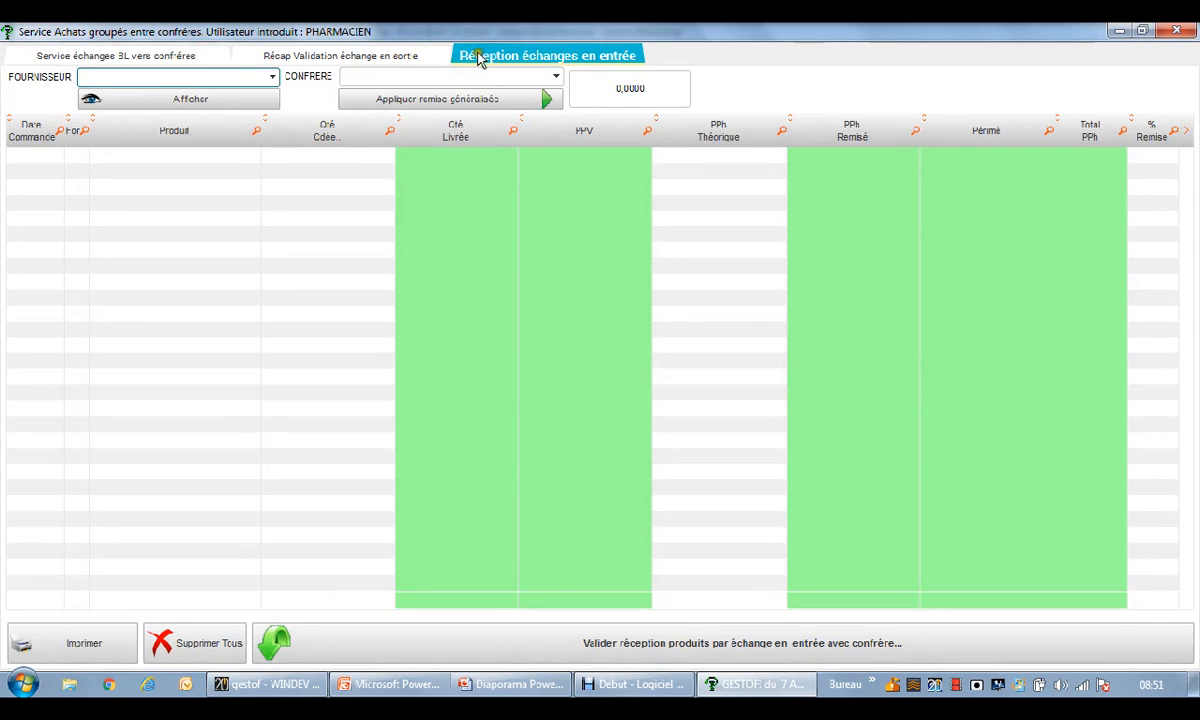
Display the ordered products awaiting reception for supplier PHARMA5 and confrère PHARMACIE DEMO 3
{"action": "left_click", "coordinate": [272, 77]}
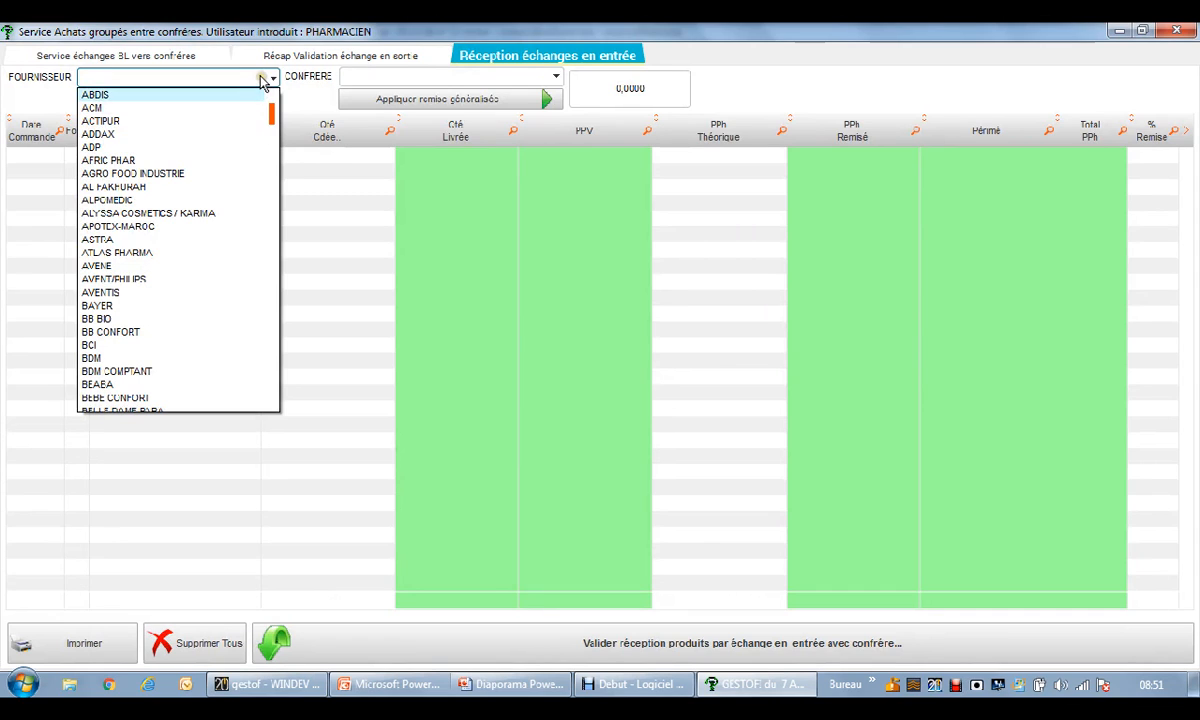
{"action": "type", "text": "pha"}
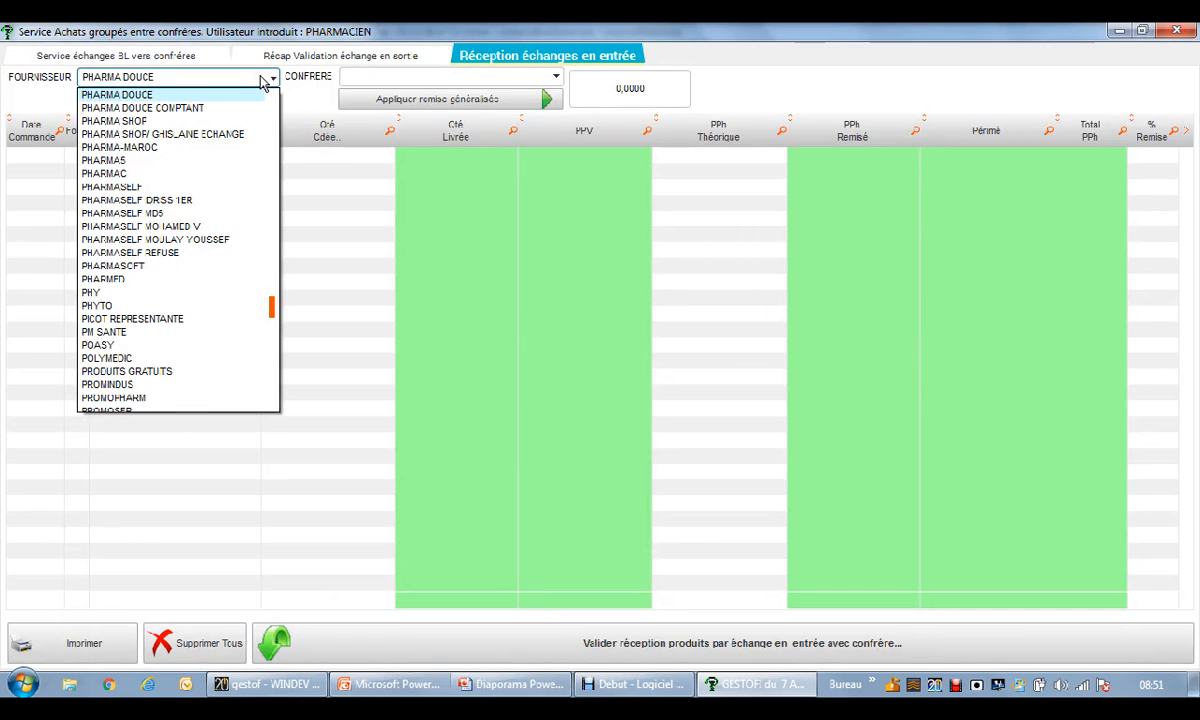
{"action": "left_click", "coordinate": [196, 161]}
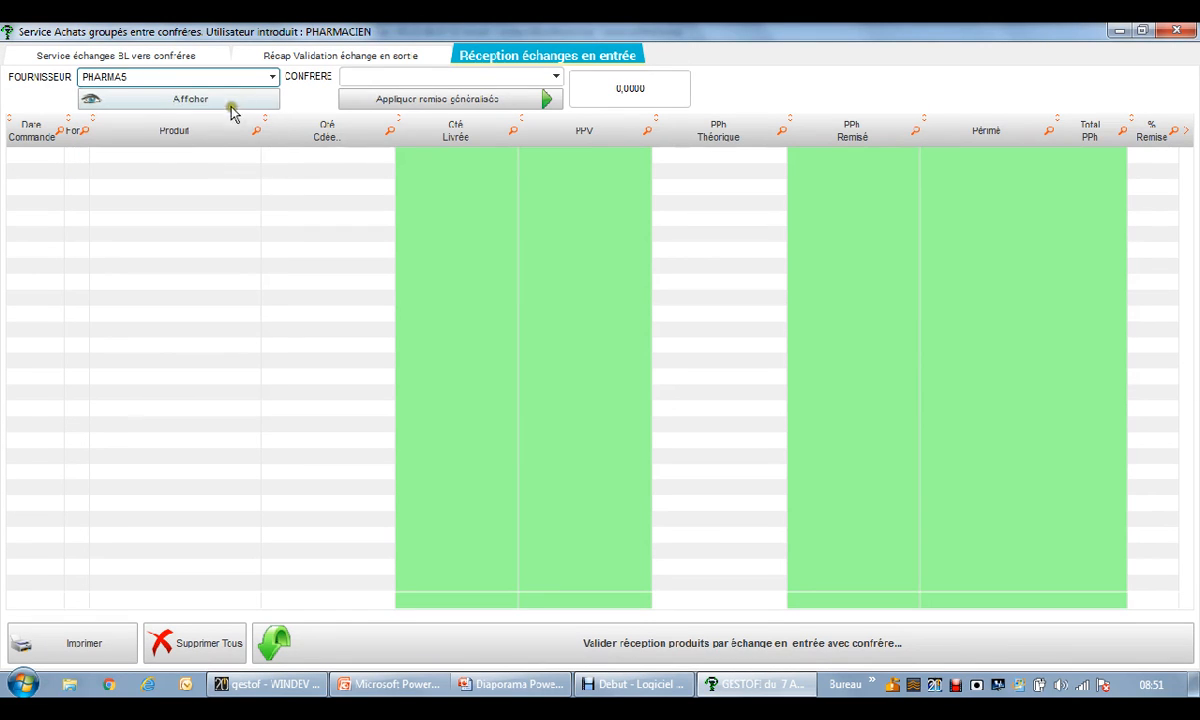
{"action": "left_click", "coordinate": [362, 78]}
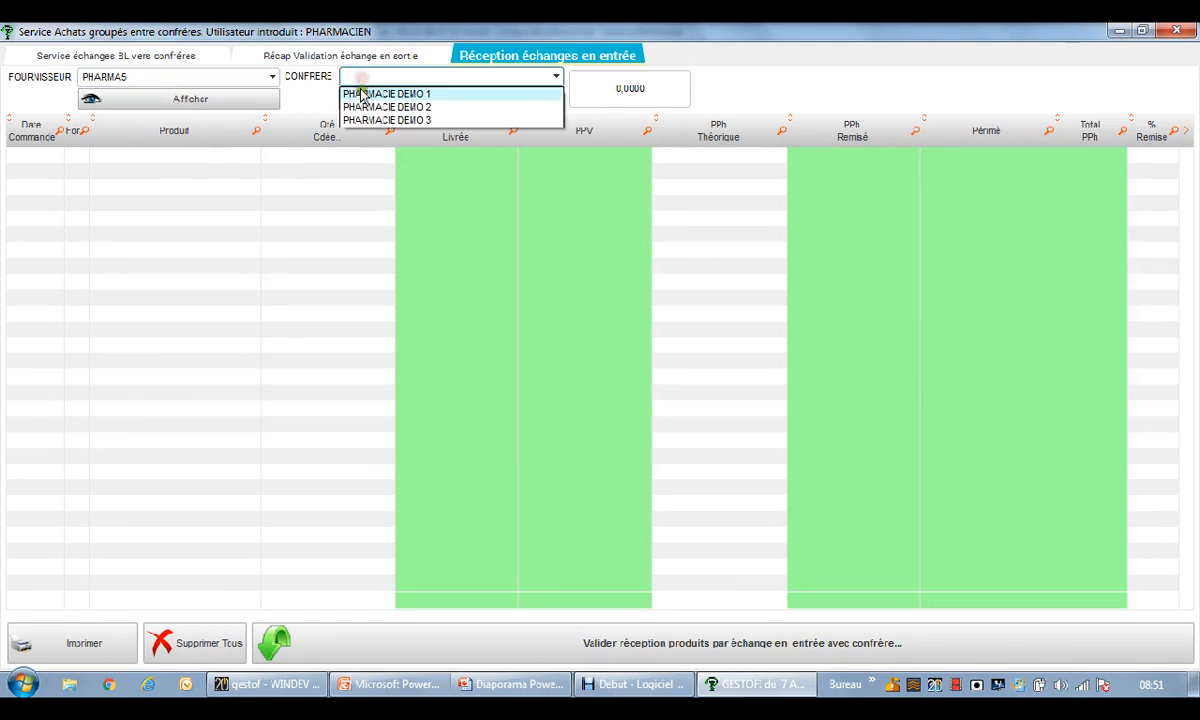
{"action": "left_click", "coordinate": [373, 120]}
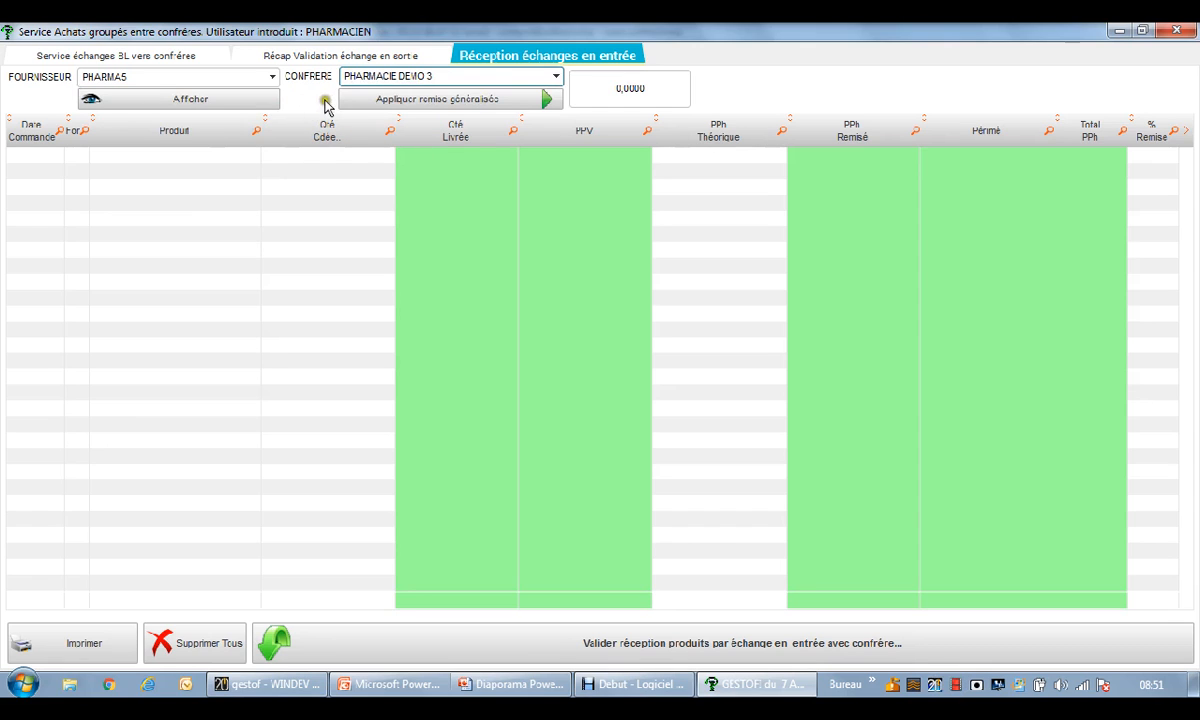
{"action": "left_click", "coordinate": [257, 101]}
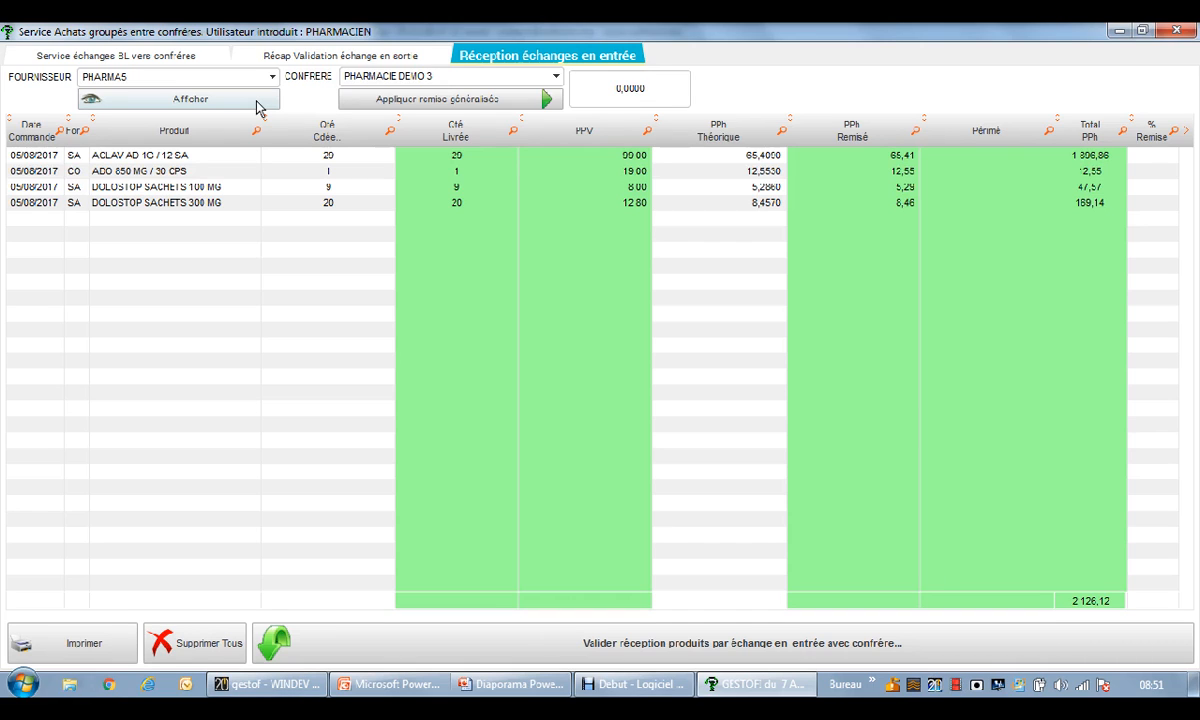
{"action": "left_click", "coordinate": [258, 105]}
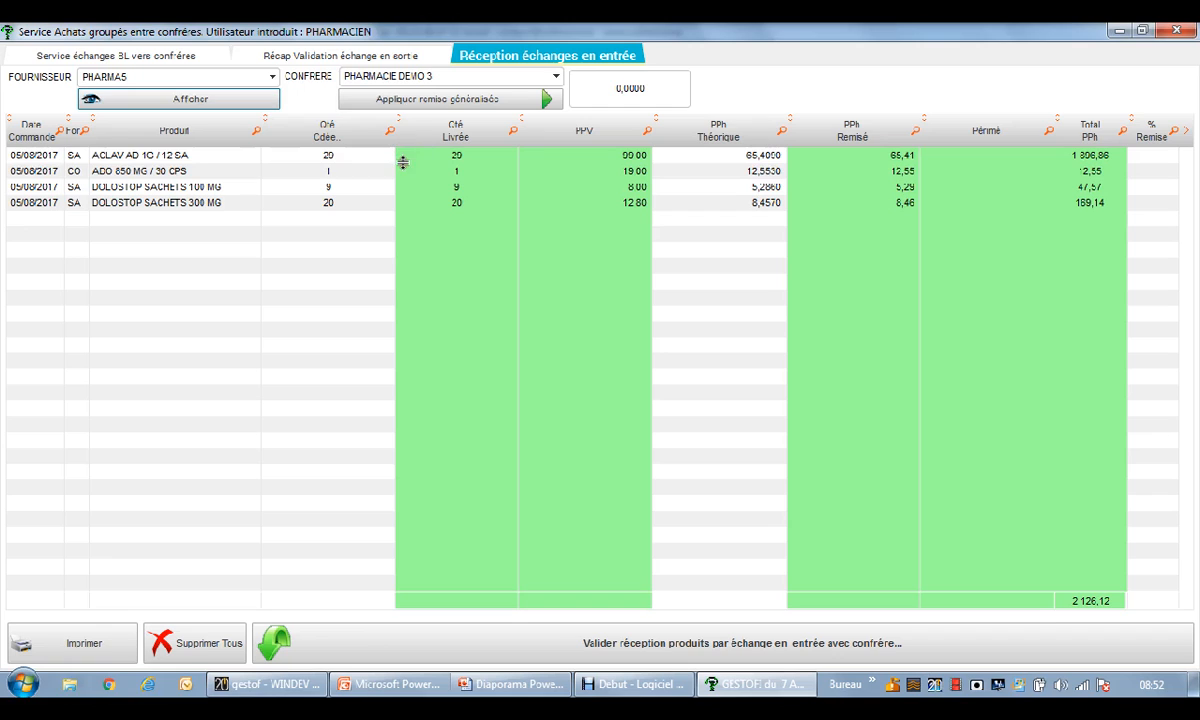
Keep the delivered quantities as listed and validate the incoming exchange reception with PHARMACIE DEMO 3
{"action": "left_click", "coordinate": [413, 158]}
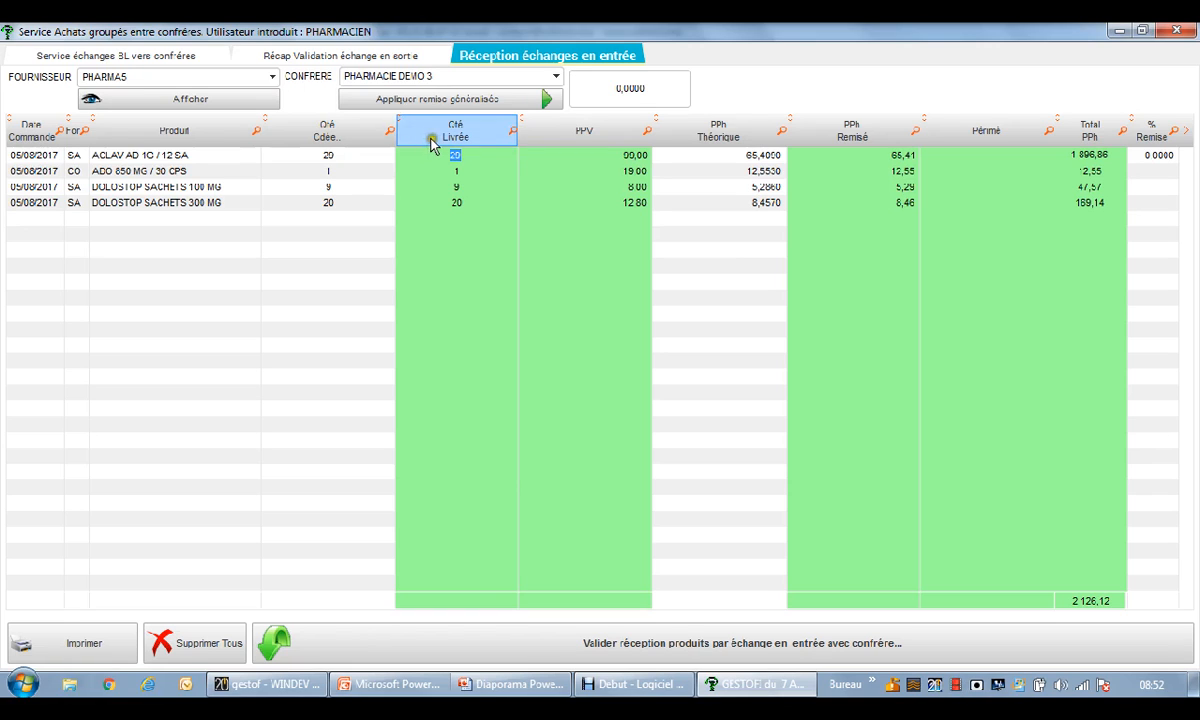
{"action": "left_click", "coordinate": [536, 643]}
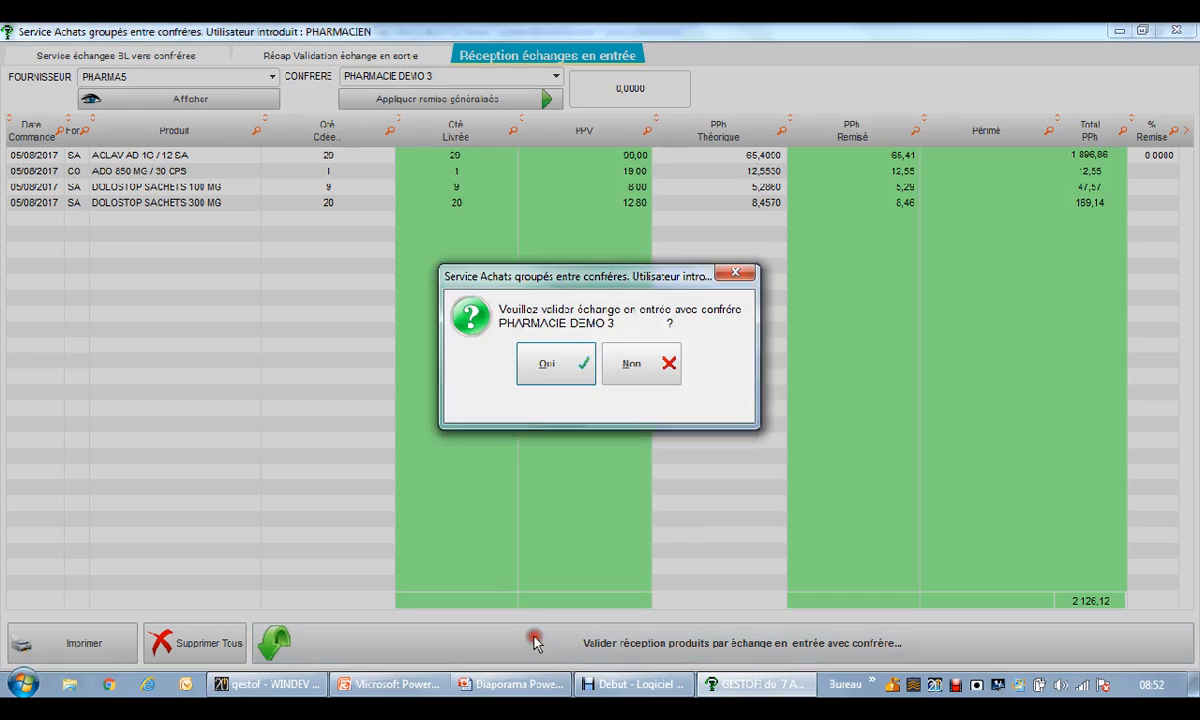
{"action": "left_click", "coordinate": [550, 366]}
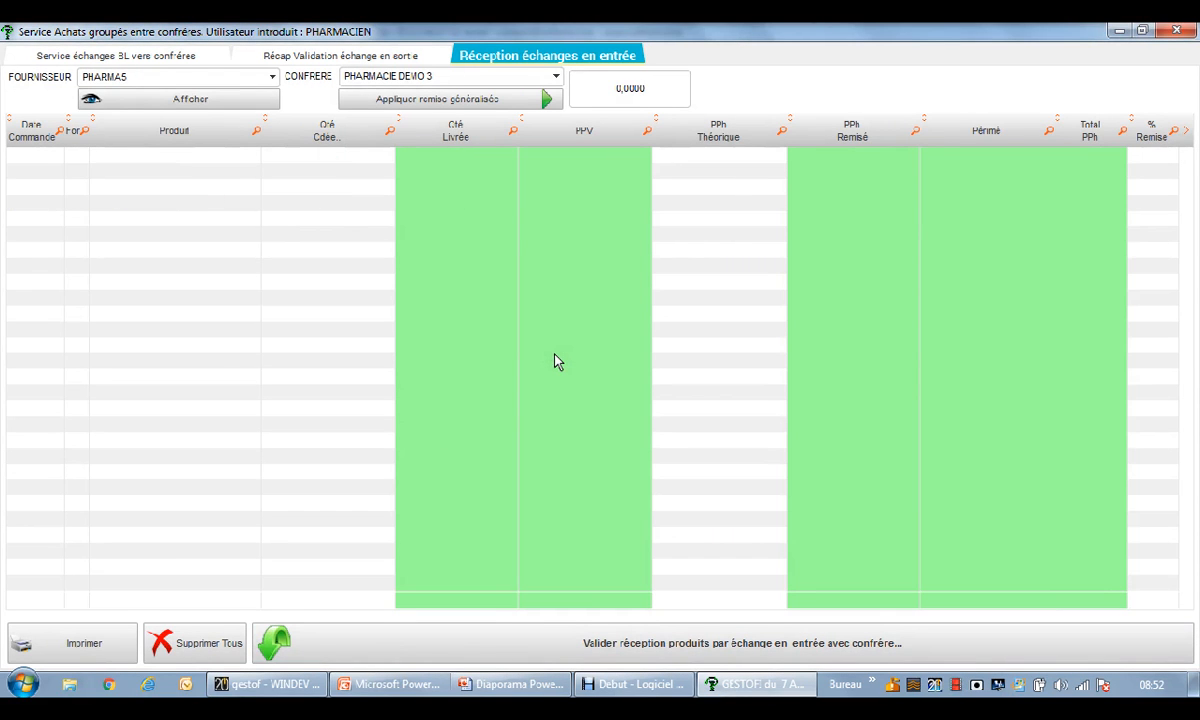